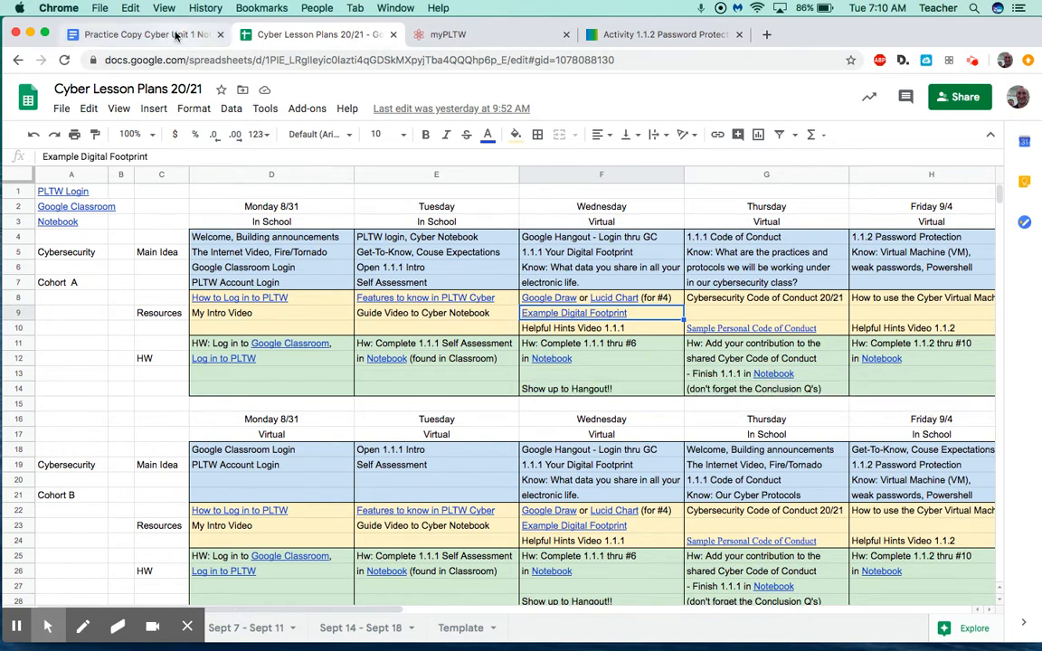
Leave the Cyber Lesson Plans 20/21 sheet for the Practice Copy Cyber Unit 1 Notebook document.
{"action": "mouse_move", "coordinate": [399, 361]}
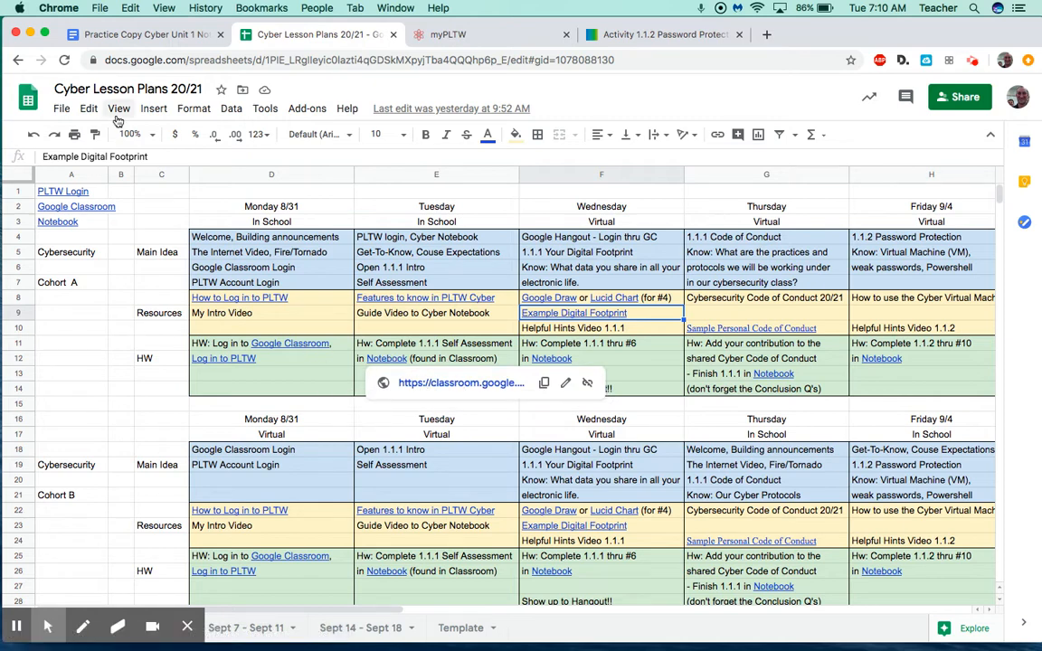
Enter the student's full name after Name: on the notebook cover page.
{"action": "left_click", "coordinate": [145, 39]}
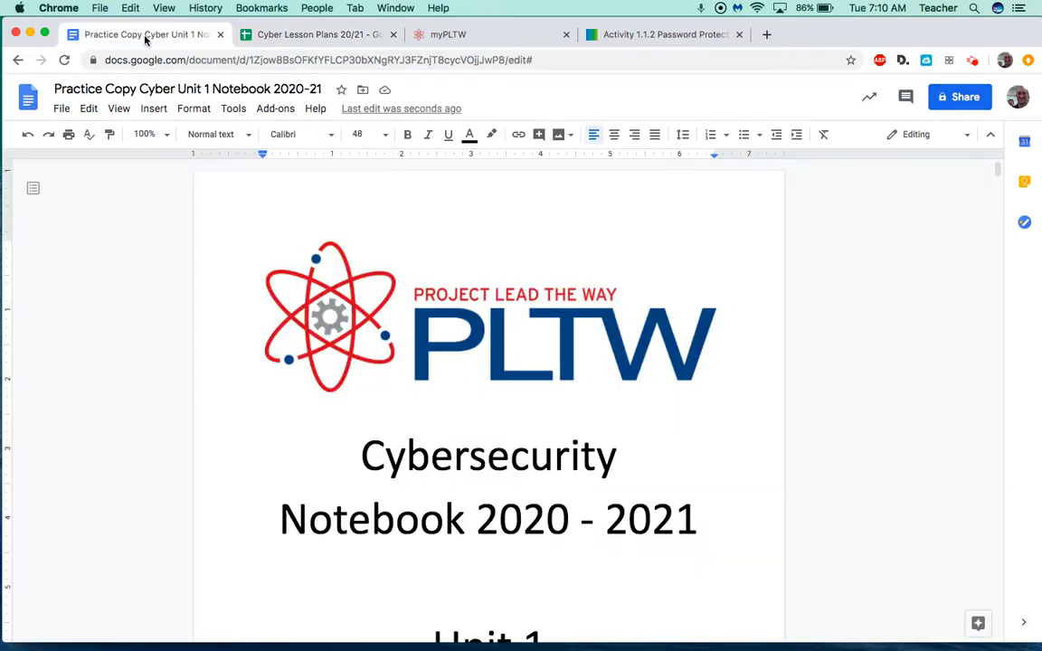
{"action": "scroll", "coordinate": [392, 461], "scroll_direction": "down", "scroll_amount": 2}
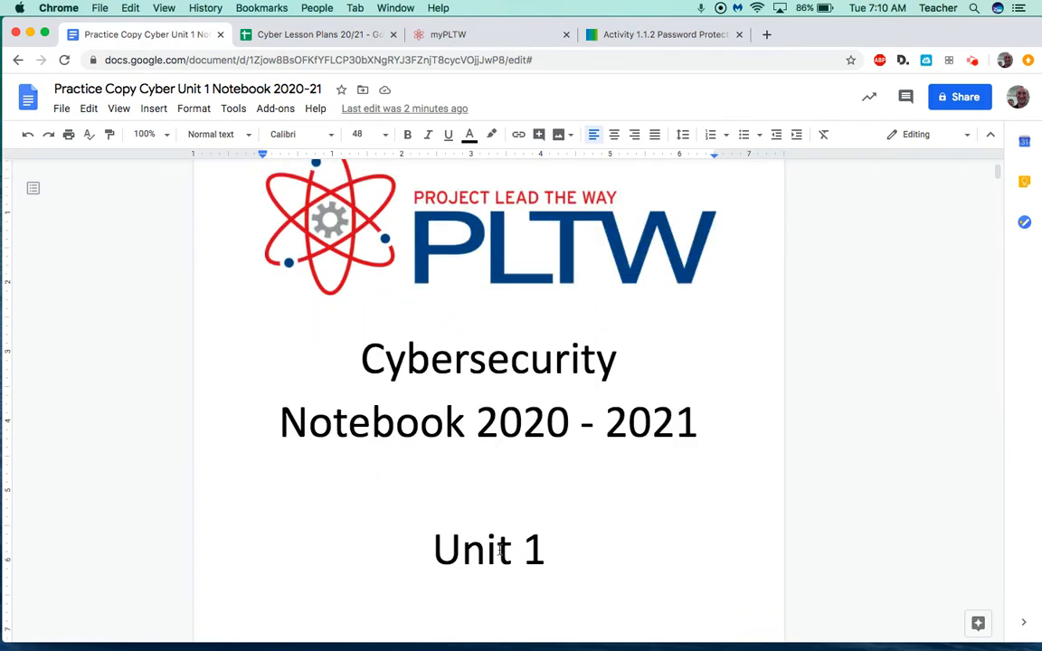
{"action": "scroll", "coordinate": [498, 549], "scroll_direction": "down", "scroll_amount": 4}
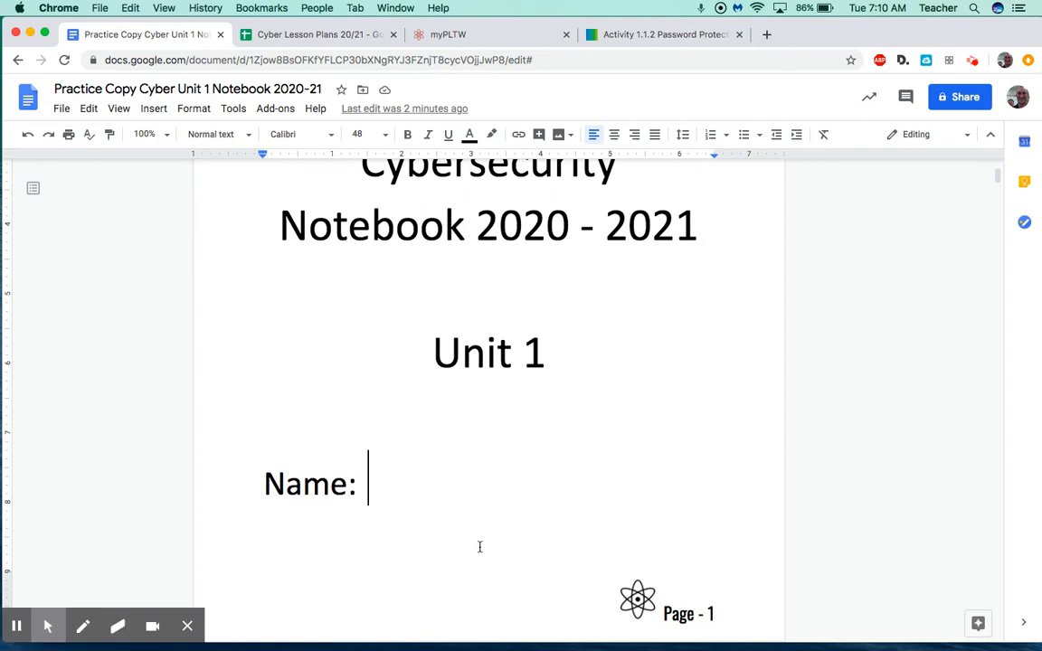
{"action": "left_click", "coordinate": [389, 483]}
{"action": "left_click", "coordinate": [470, 481]}
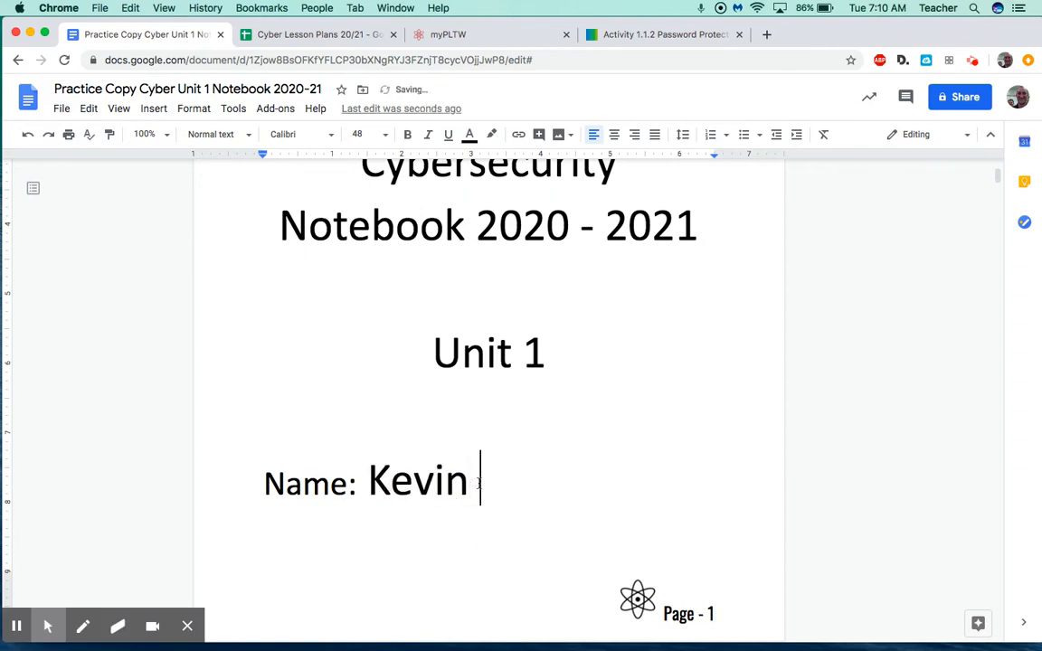
Scroll to the Table of Contents and select the Unit 1.1.2 entry link.
{"action": "scroll", "coordinate": [478, 484], "scroll_direction": "down", "scroll_amount": 6}
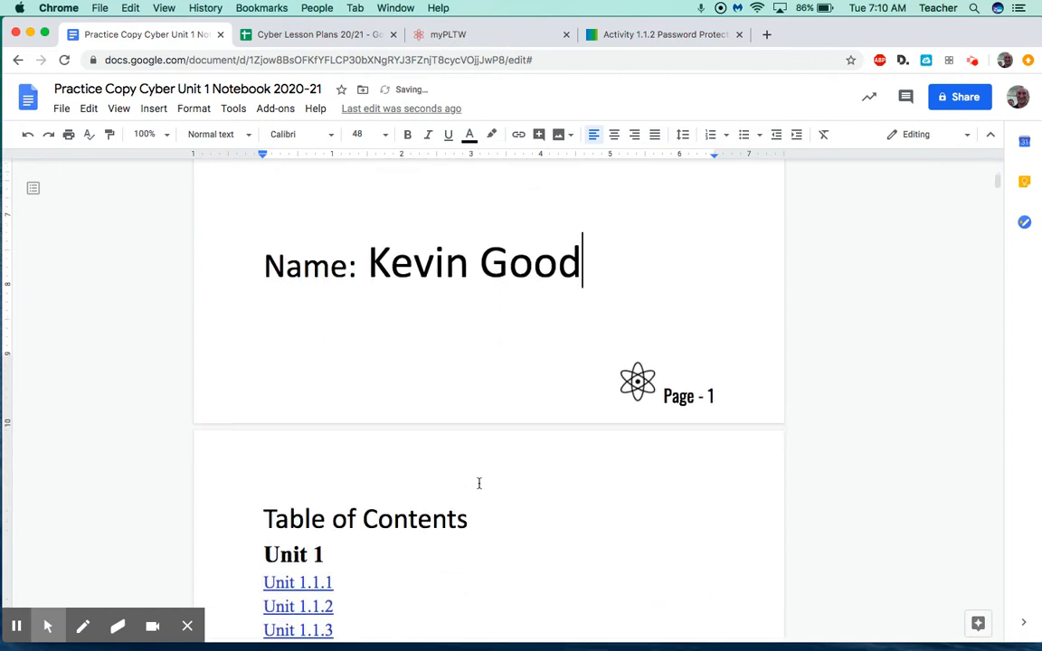
{"action": "scroll", "coordinate": [286, 305], "scroll_direction": "down", "scroll_amount": 2}
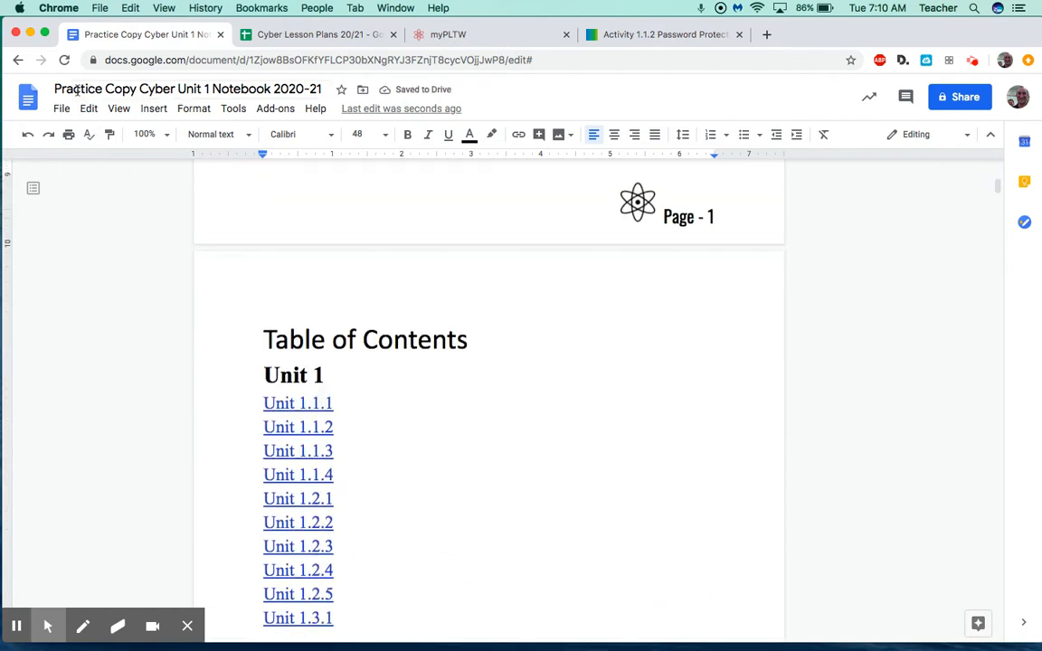
{"action": "left_click", "coordinate": [311, 427]}
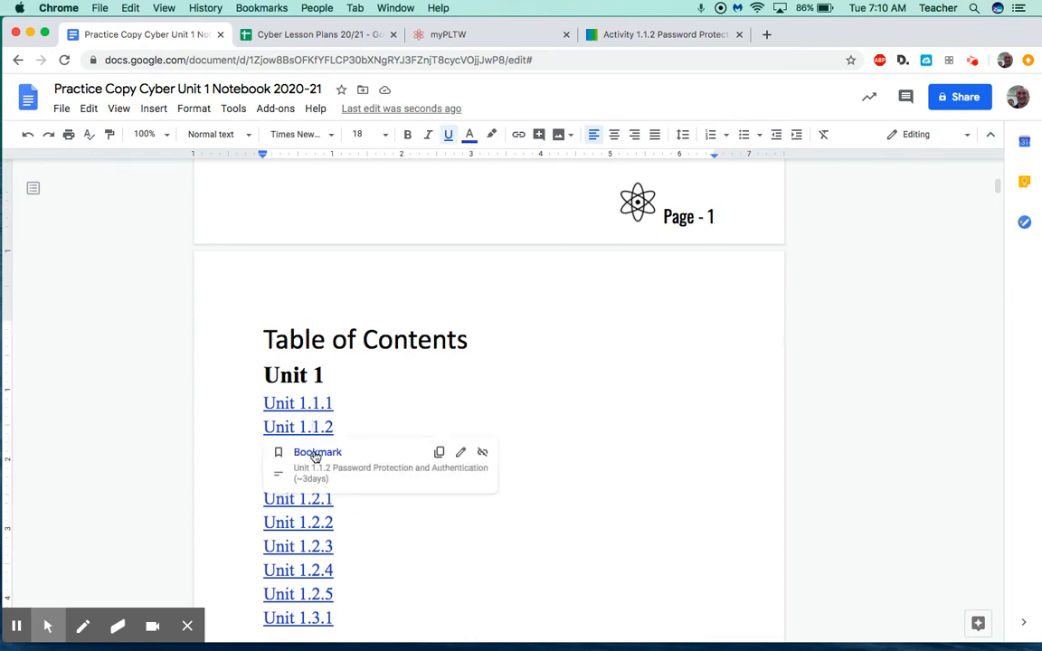
Jump to the Unit 1.1.2 Password Protection and Authentication section through its bookmark link.
{"action": "left_click", "coordinate": [311, 448]}
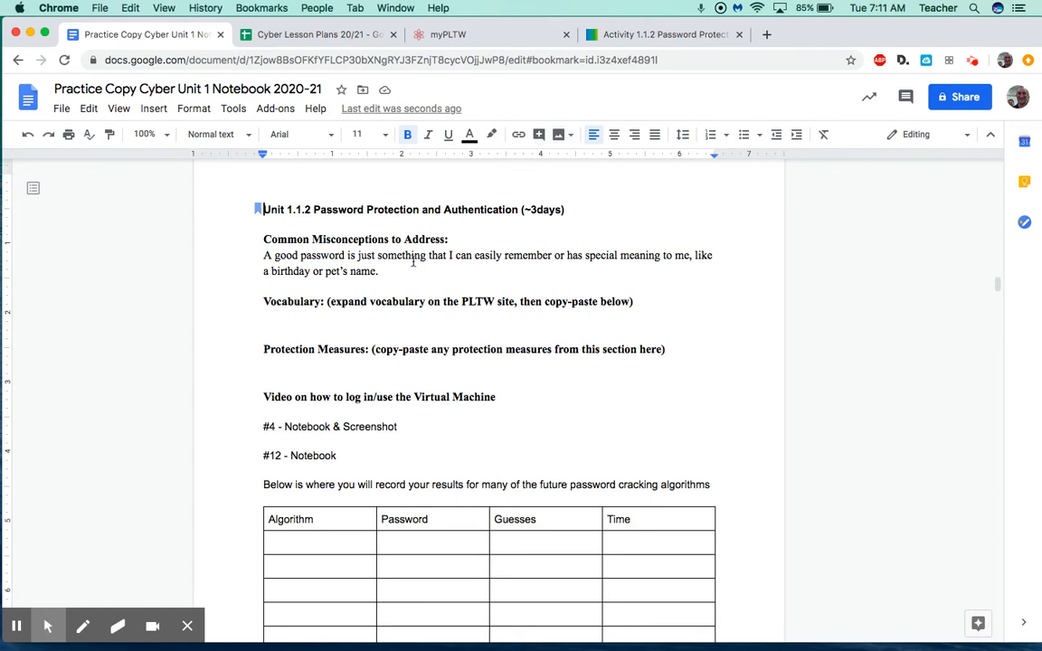
Copy the 'virtual machine' glossary term and definition from The Security Lab in Activity 1.1.2.
{"action": "left_click", "coordinate": [623, 41]}
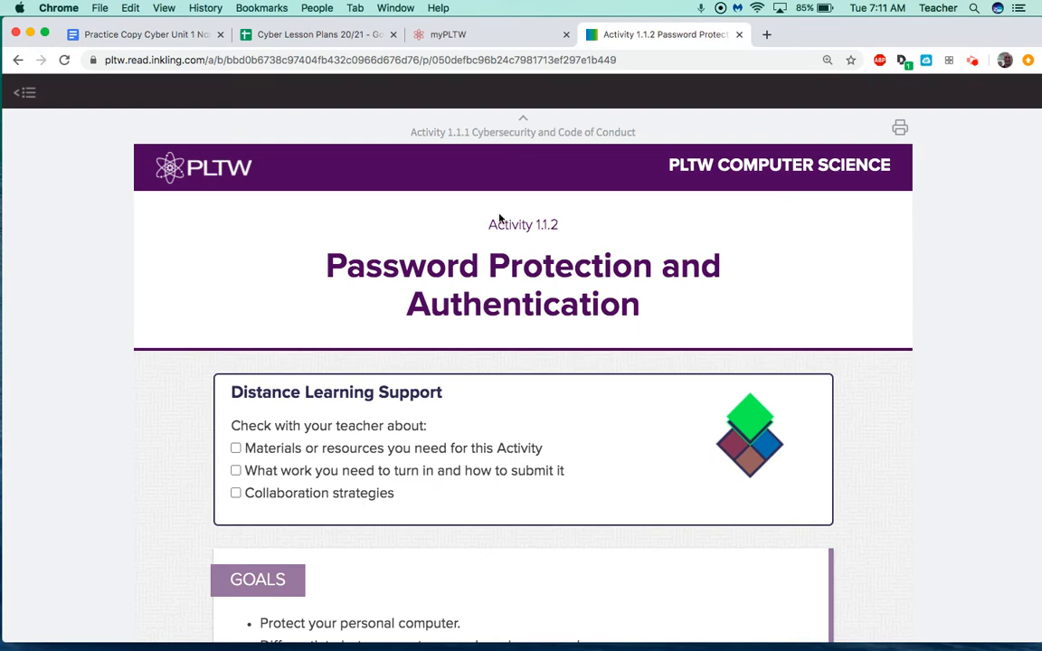
{"action": "scroll", "coordinate": [421, 282], "scroll_direction": "down", "scroll_amount": 5}
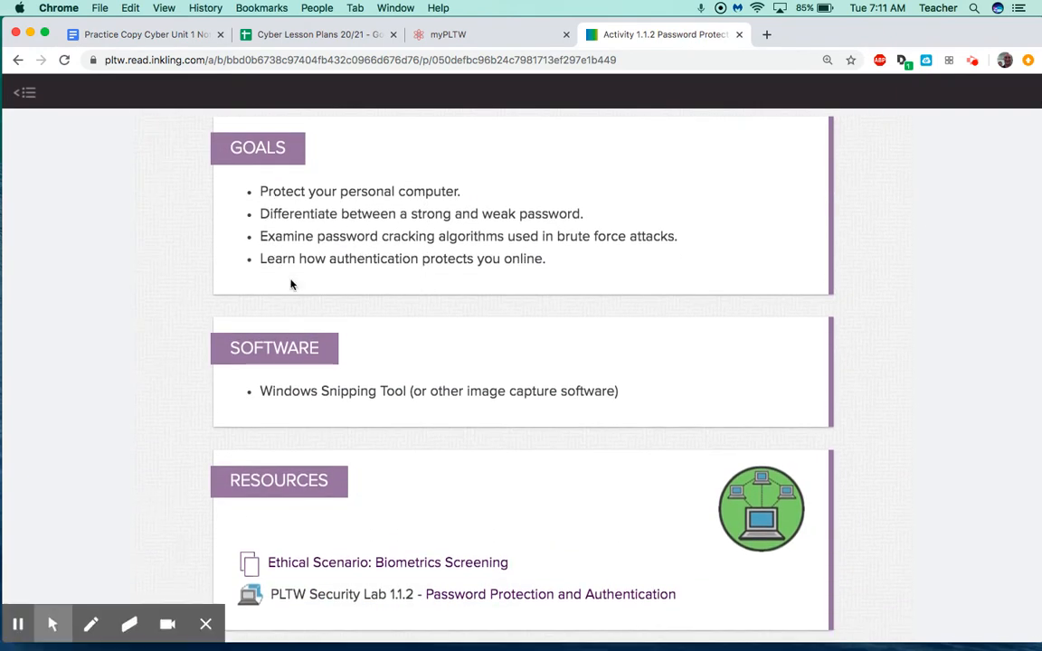
{"action": "scroll", "coordinate": [305, 306], "scroll_direction": "down", "scroll_amount": 4}
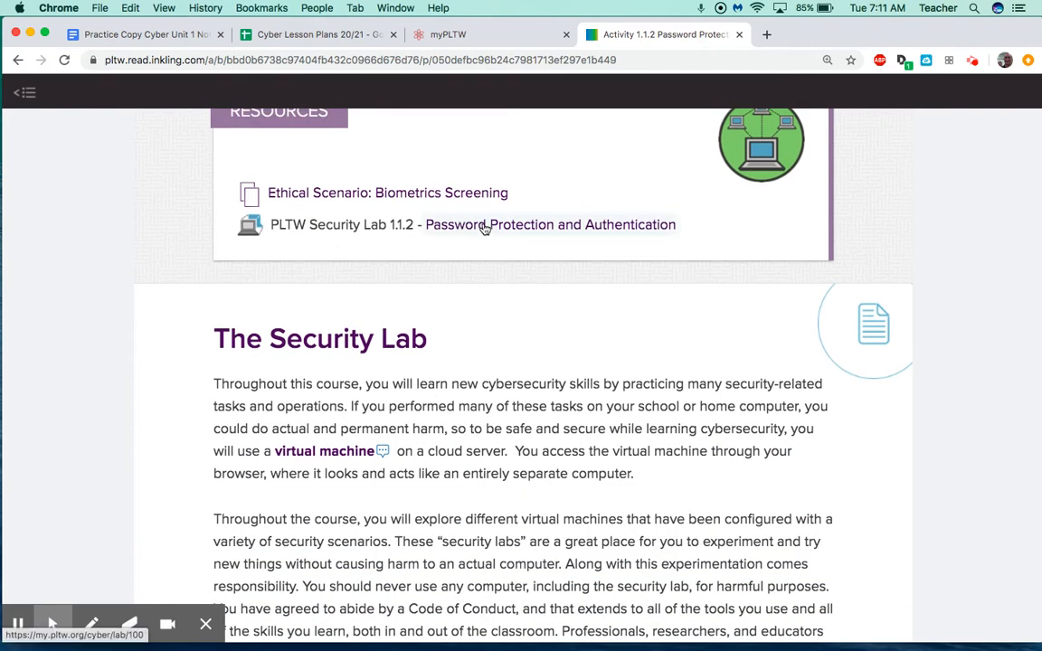
{"action": "scroll", "coordinate": [319, 410], "scroll_direction": "down", "scroll_amount": 1}
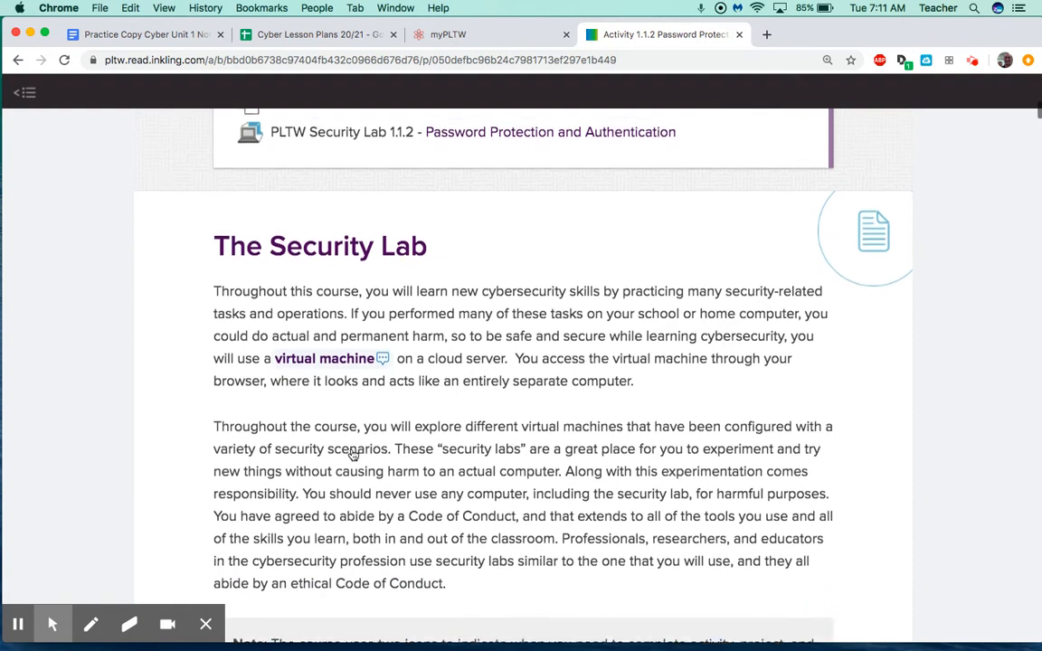
{"action": "left_click", "coordinate": [301, 357]}
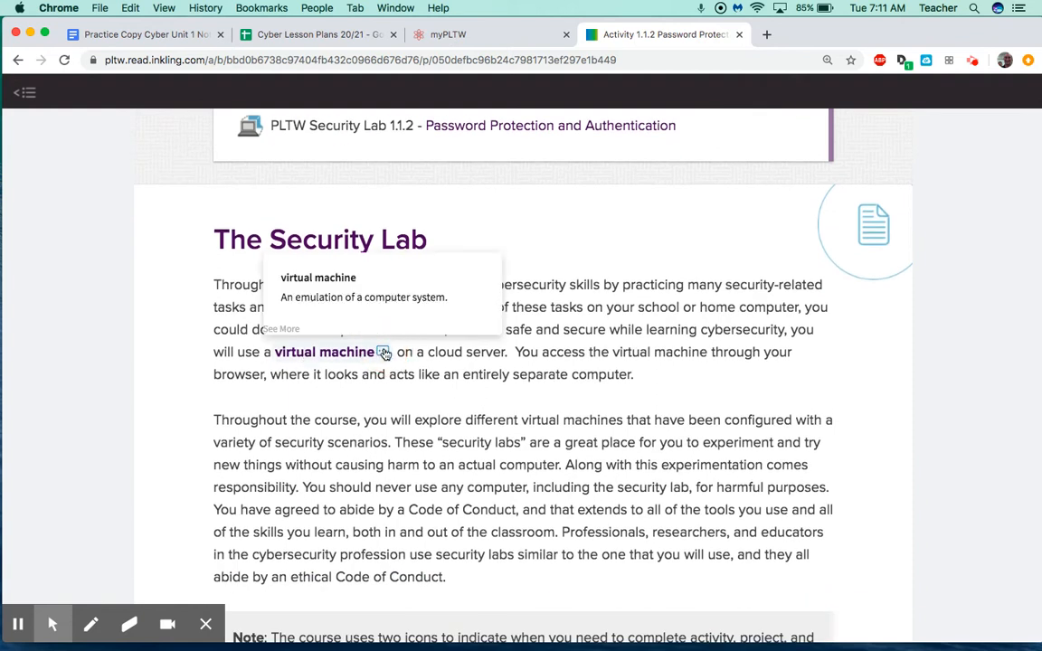
{"action": "left_click_drag", "start_coordinate": [451, 299], "coordinate": [280, 280]}
{"action": "key", "text": "super+c"}
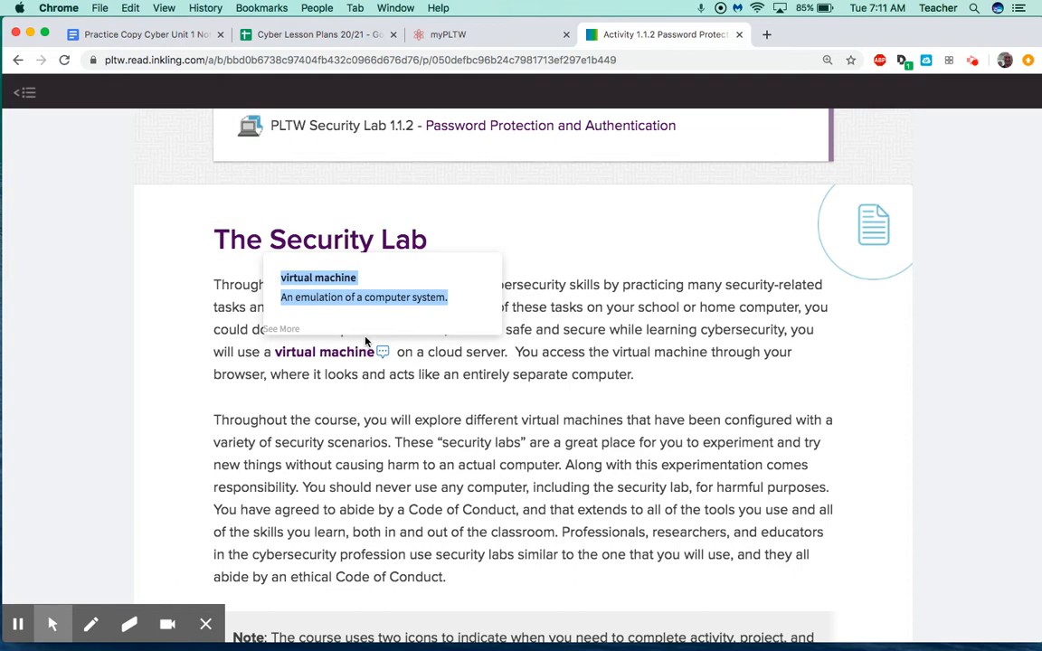
{"action": "left_click", "coordinate": [178, 38]}
Paste 'virtual machine: An emulation of a computer system.' under the Vocabulary heading.
{"action": "left_click", "coordinate": [287, 316]}
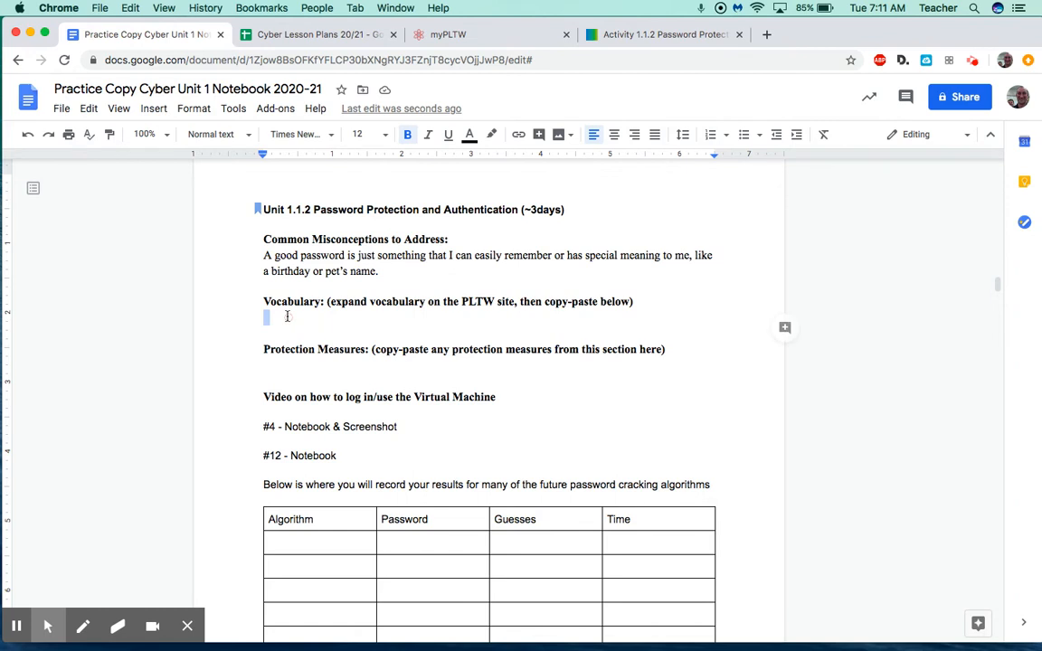
{"action": "key", "text": "super+v"}
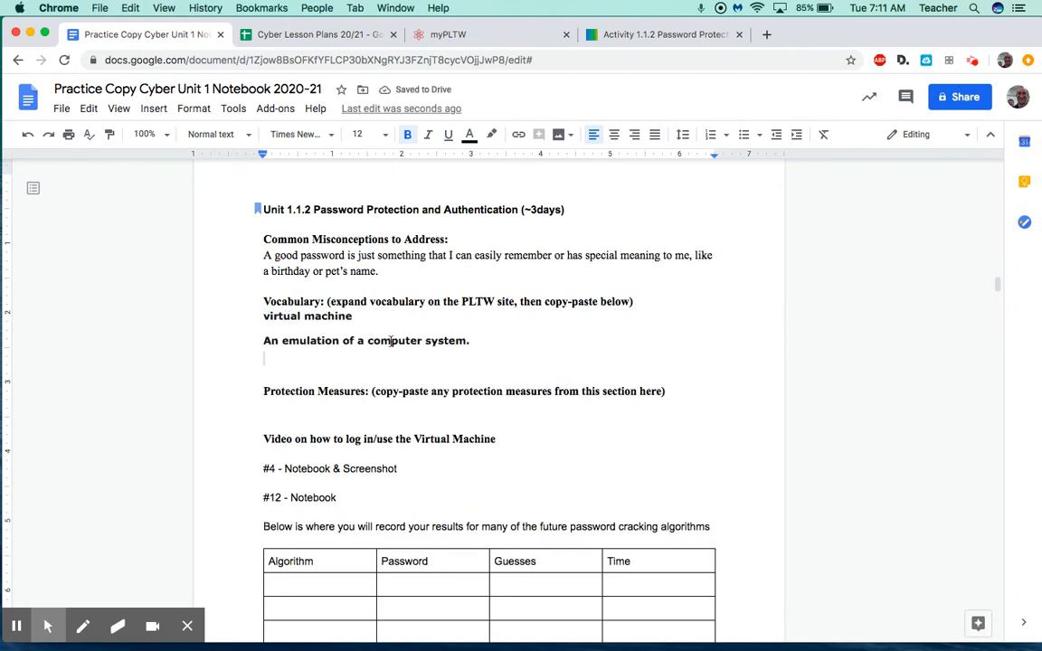
{"action": "left_click", "coordinate": [274, 316]}
{"action": "left_click", "coordinate": [295, 357]}
Close the definition popup and read the activity down to the Power Options steps 4–5.
{"action": "left_click", "coordinate": [631, 34]}
{"action": "left_click", "coordinate": [335, 268]}
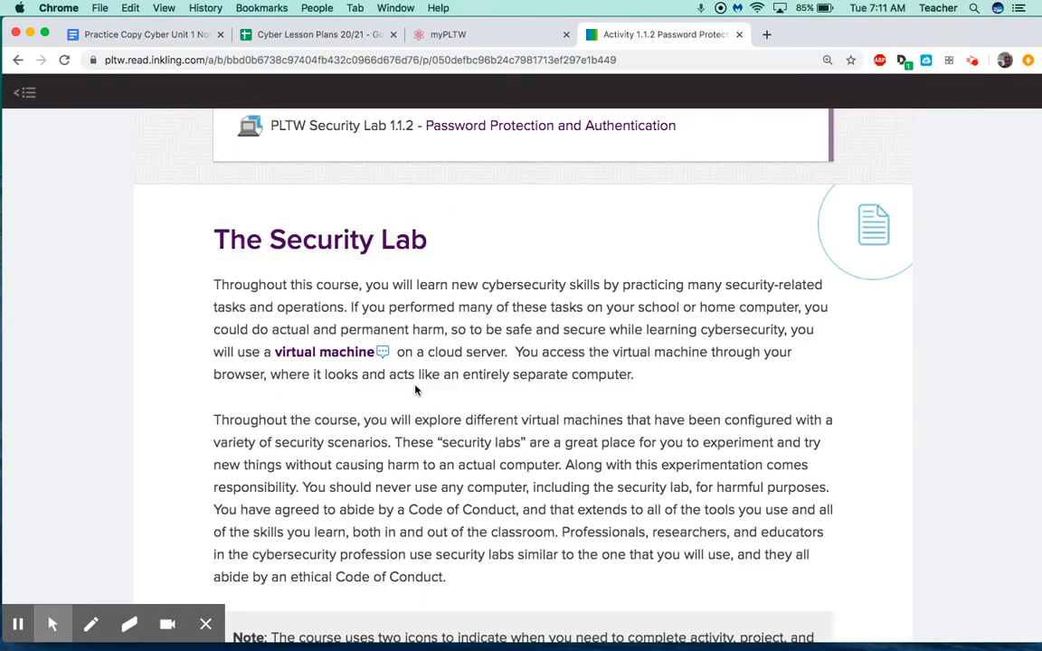
{"action": "scroll", "coordinate": [467, 371], "scroll_direction": "down", "scroll_amount": 5}
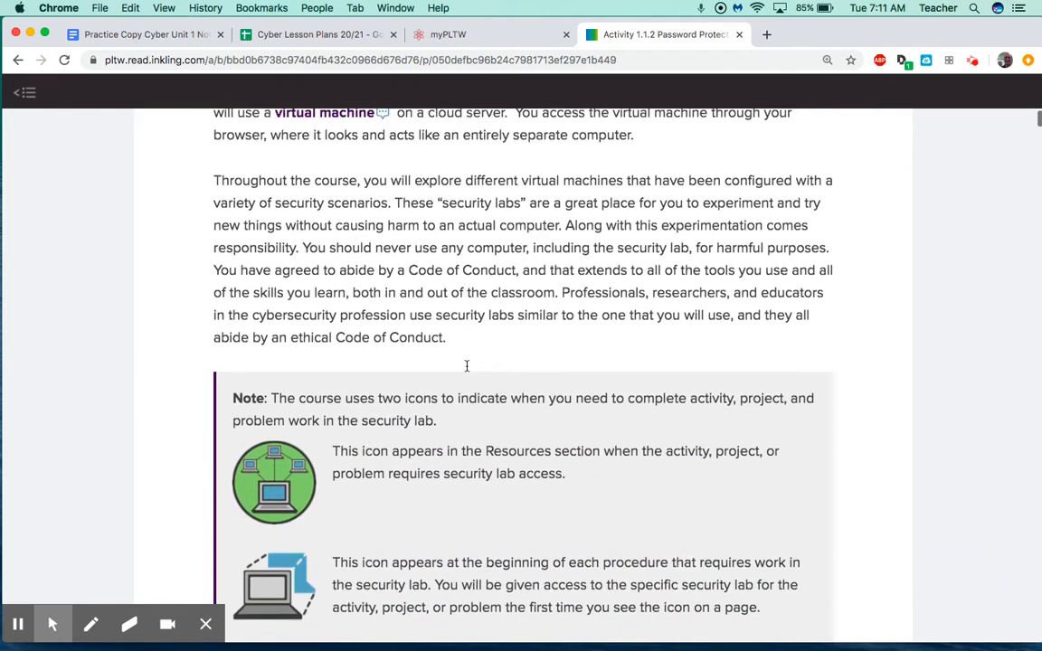
{"action": "scroll", "coordinate": [468, 371], "scroll_direction": "down", "scroll_amount": 1}
{"action": "scroll", "coordinate": [468, 371], "scroll_direction": "down", "scroll_amount": 6}
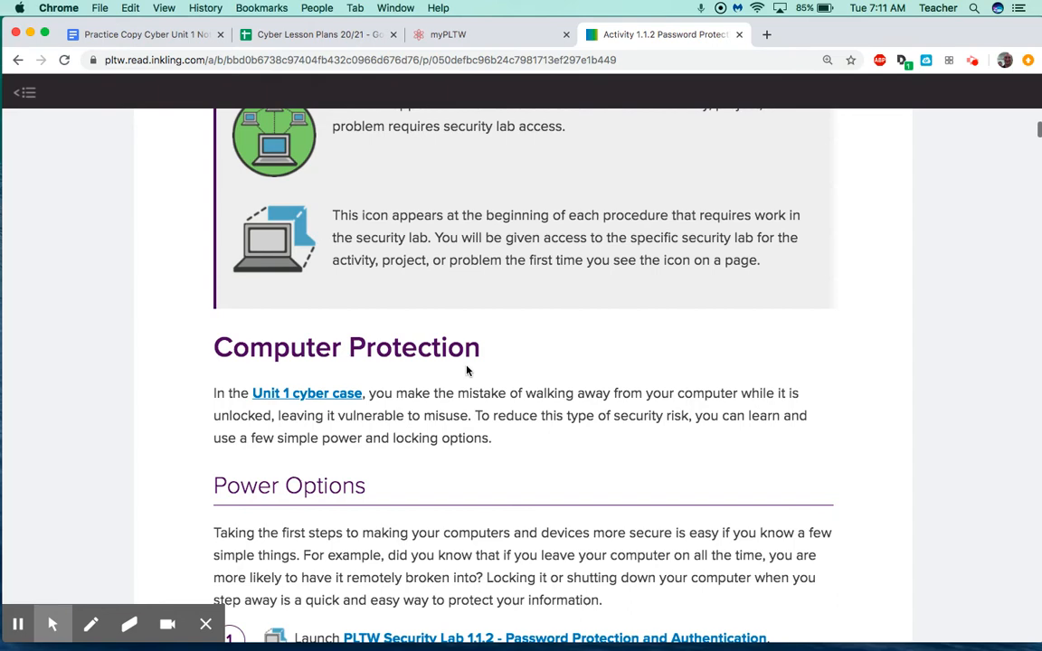
{"action": "scroll", "coordinate": [468, 369], "scroll_direction": "down", "scroll_amount": 8}
{"action": "scroll", "coordinate": [388, 414], "scroll_direction": "down", "scroll_amount": 6}
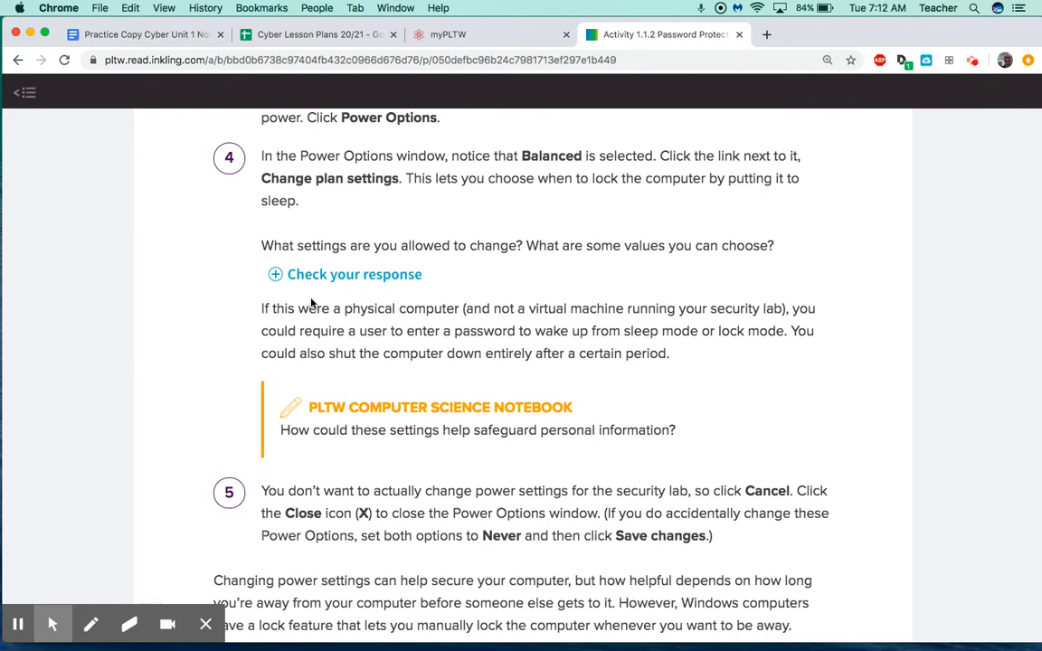
{"action": "left_click", "coordinate": [120, 33]}
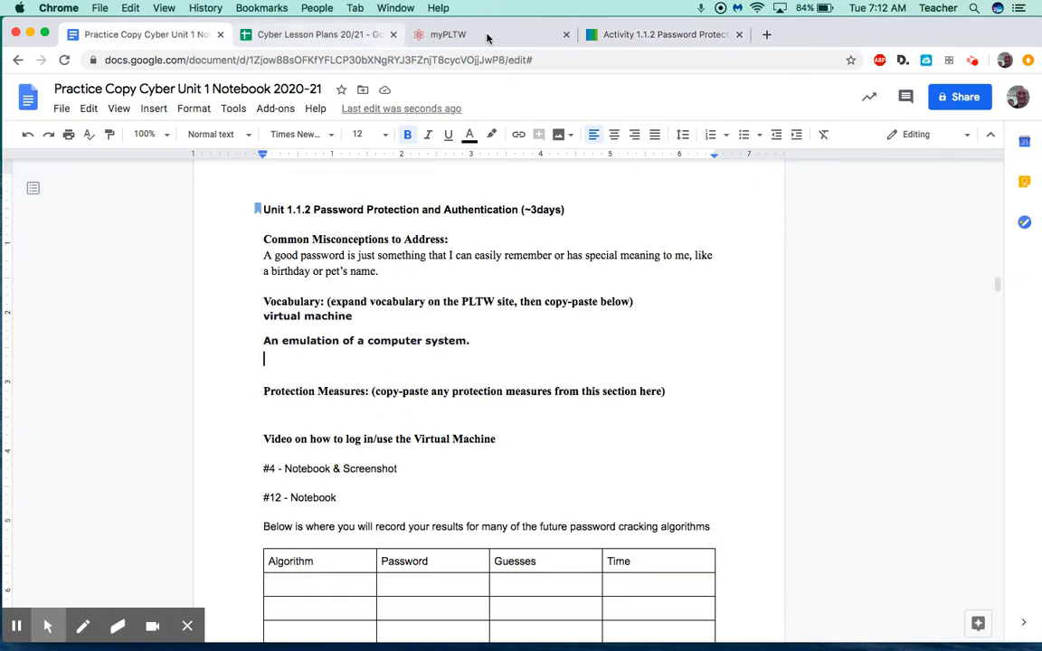
Return to the PLTW activity's Power Options steps about sleep settings.
{"action": "left_click", "coordinate": [617, 36]}
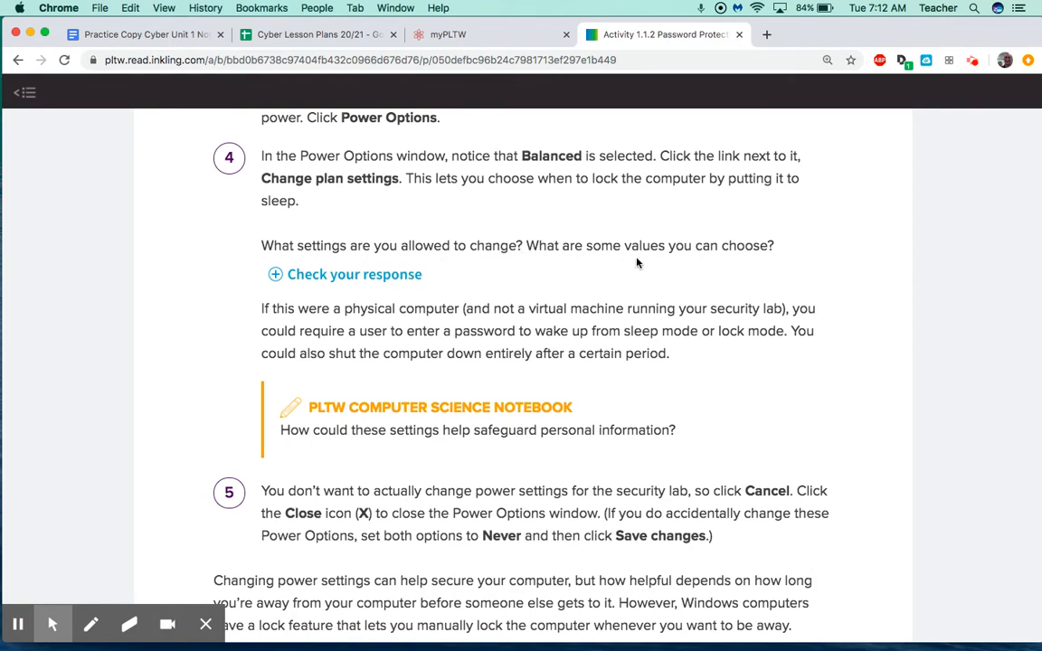
{"action": "scroll", "coordinate": [589, 305], "scroll_direction": "down", "scroll_amount": 2}
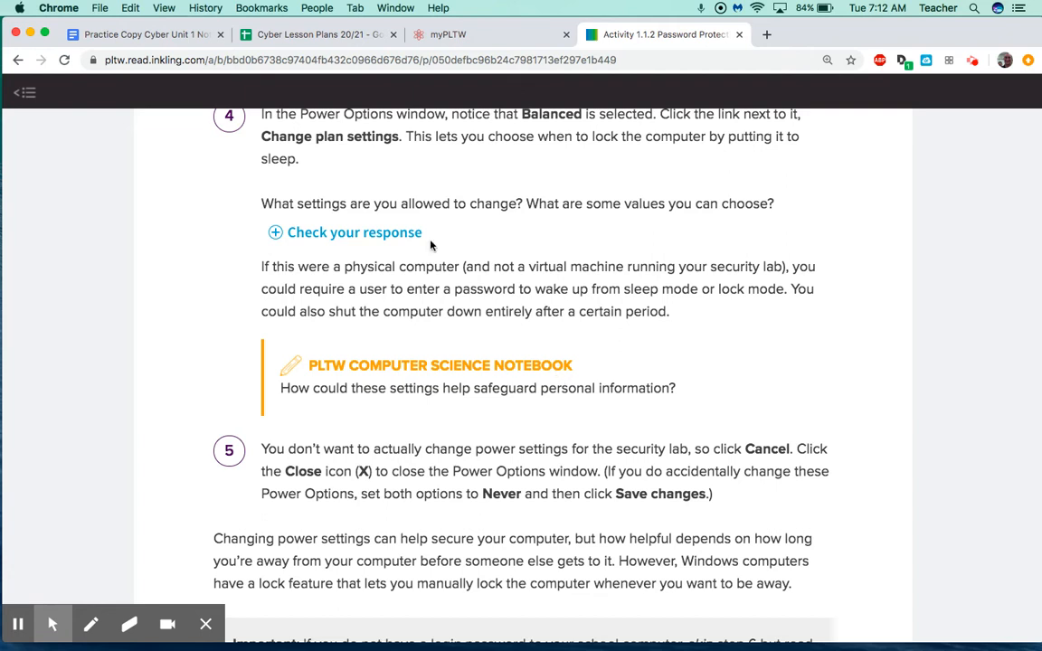
{"action": "left_click", "coordinate": [181, 44]}
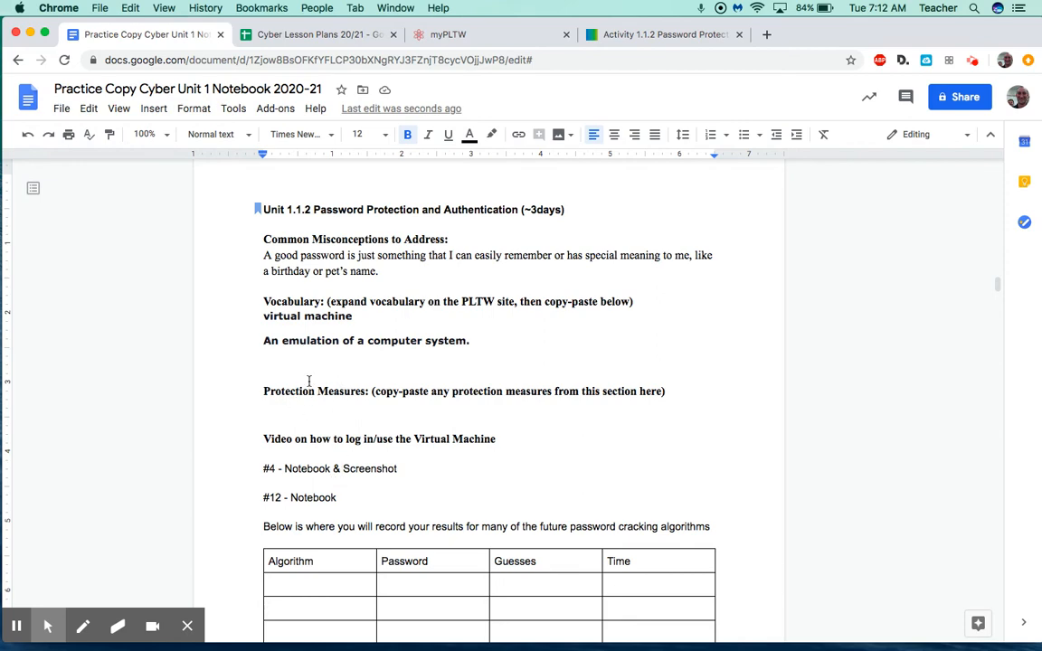
{"action": "left_click", "coordinate": [624, 40]}
{"action": "scroll", "coordinate": [426, 354], "scroll_direction": "down", "scroll_amount": 6}
Copy the locking-your-computer sentence and place the cursor under Protection Measures in the notebook.
{"action": "scroll", "coordinate": [474, 396], "scroll_direction": "down", "scroll_amount": 5}
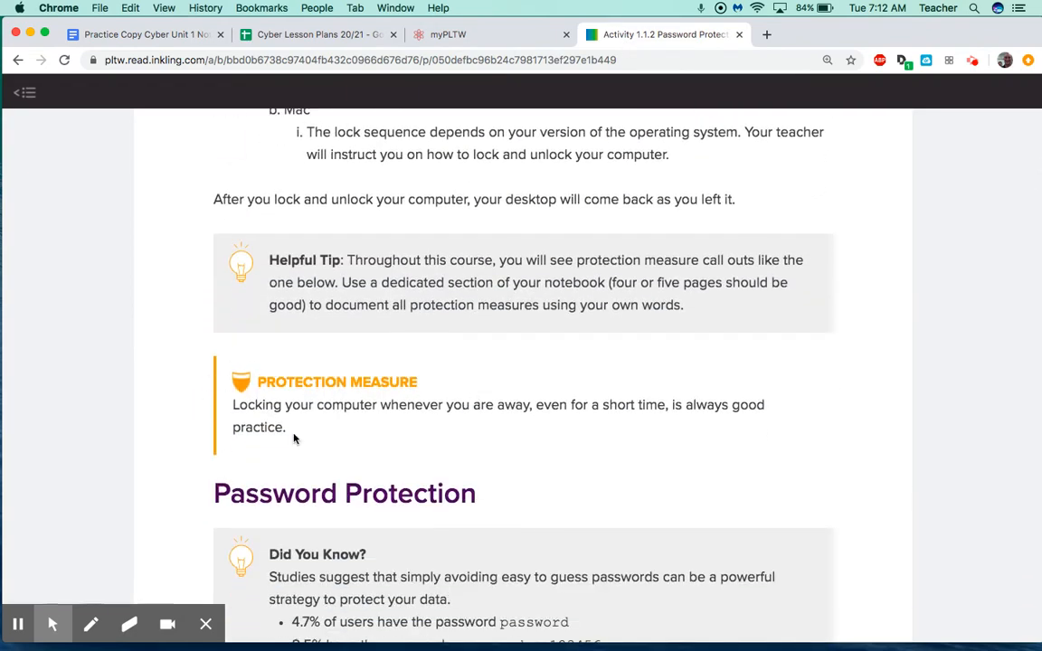
{"action": "mouse_move", "coordinate": [289, 431]}
{"action": "left_mouse_down"}
{"action": "mouse_move", "coordinate": [235, 422]}
{"action": "mouse_move", "coordinate": [295, 427]}
{"action": "left_mouse_up"}
{"action": "key", "text": "super+c"}
{"action": "left_click", "coordinate": [232, 419]}
{"action": "left_click", "coordinate": [231, 407]}
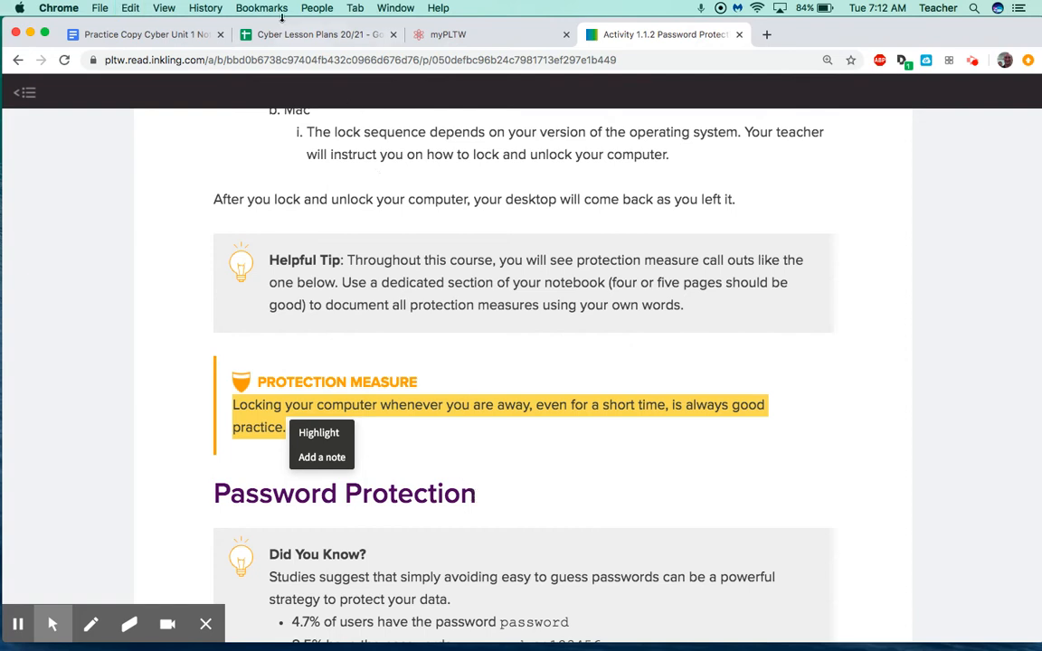
{"action": "left_click", "coordinate": [154, 35]}
{"action": "left_click", "coordinate": [317, 413]}
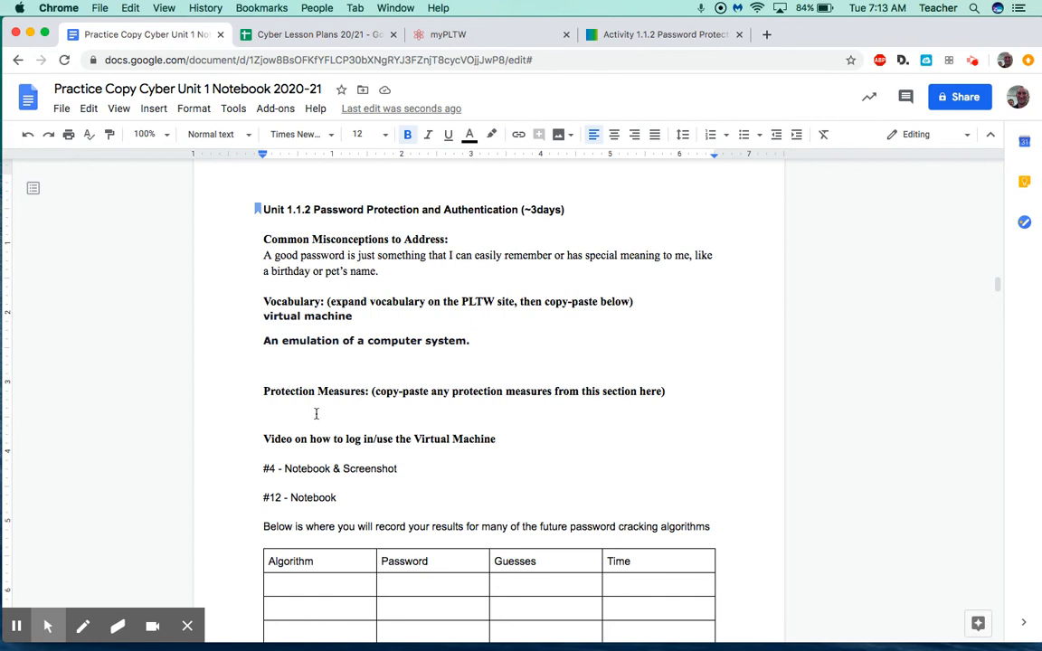
Paste the sentence about always locking your computer under Protection Measures, followed by a new line.
{"action": "key", "text": "super+v"}
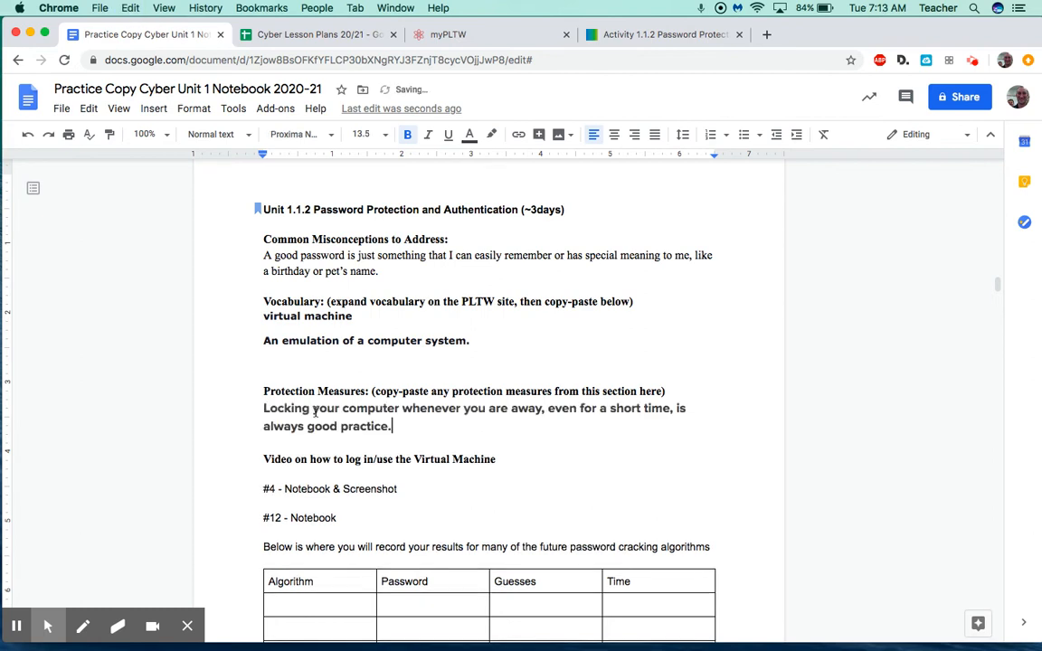
{"action": "key", "text": "Return"}
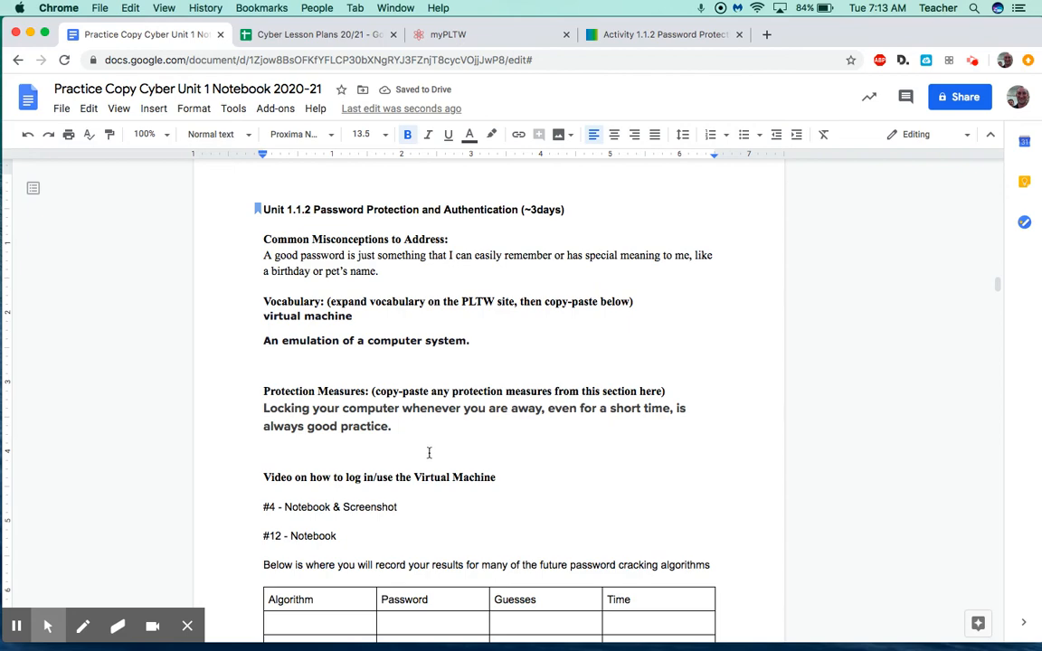
{"action": "scroll", "coordinate": [429, 453], "scroll_direction": "down", "scroll_amount": 2}
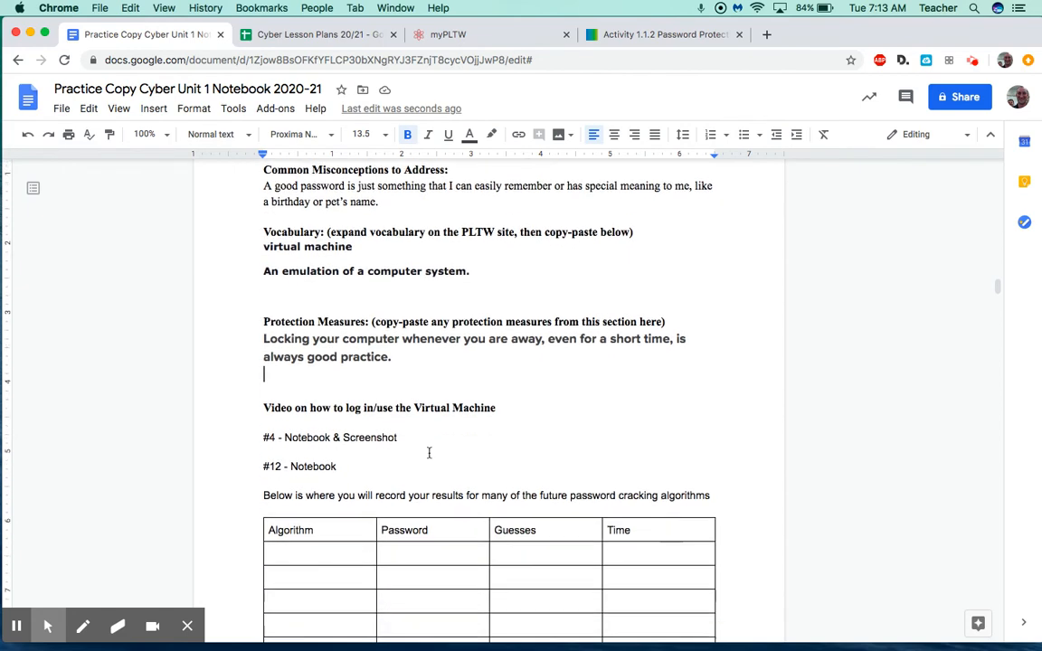
{"action": "scroll", "coordinate": [429, 452], "scroll_direction": "down", "scroll_amount": 1}
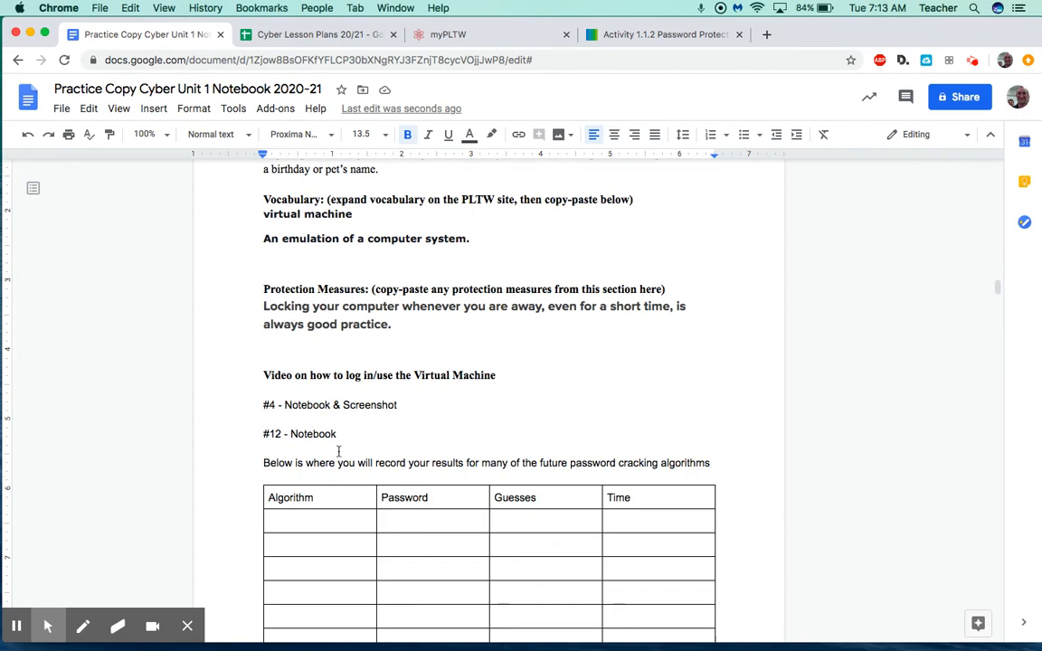
Scroll the PLTW activity down to the Did You Know password statistics callout.
{"action": "left_click", "coordinate": [599, 33]}
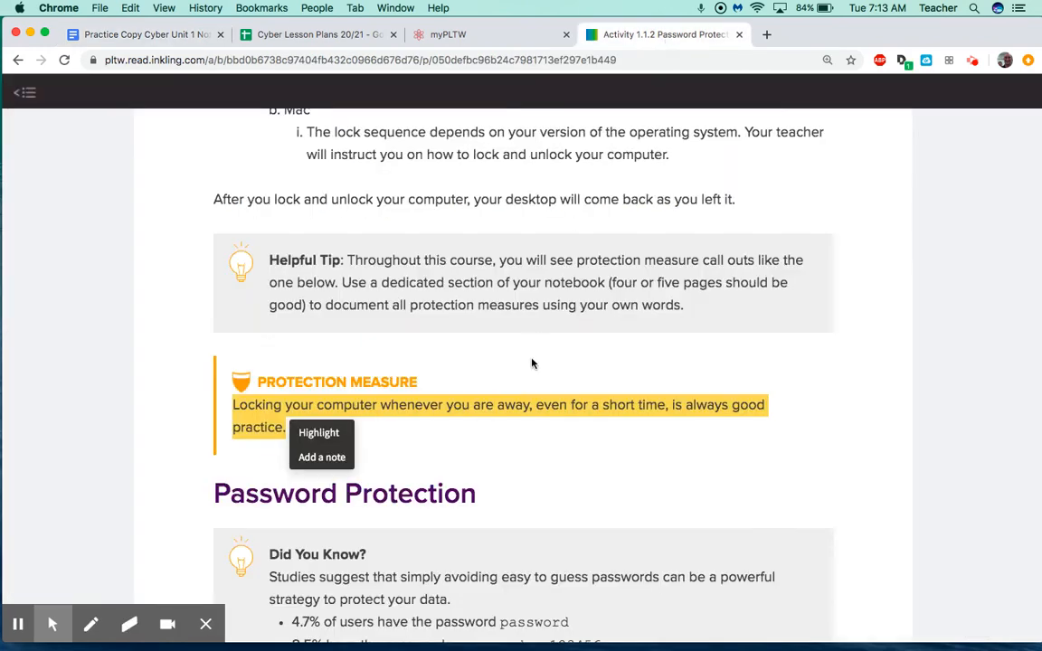
{"action": "scroll", "coordinate": [534, 362], "scroll_direction": "down", "scroll_amount": 6}
{"action": "left_click", "coordinate": [533, 379]}
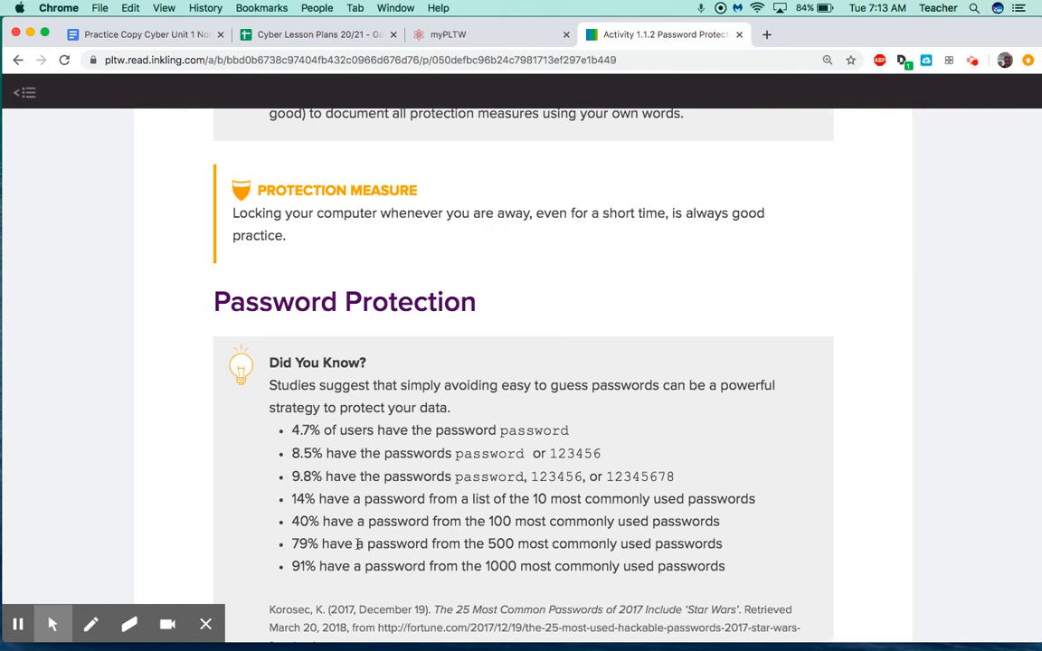
{"action": "scroll", "coordinate": [380, 371], "scroll_direction": "down", "scroll_amount": 4}
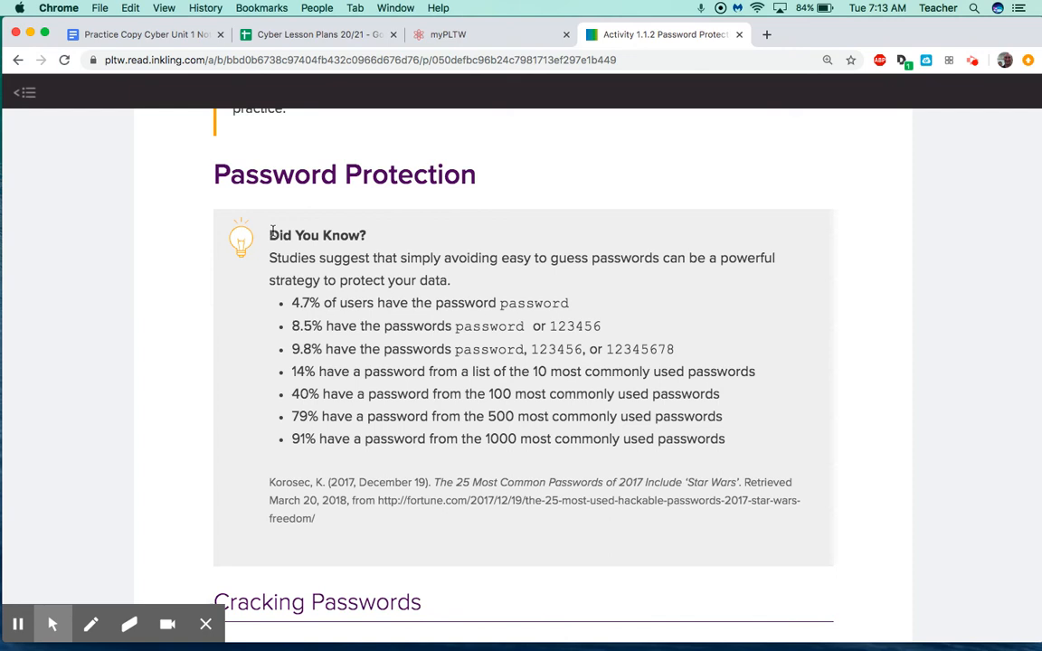
Screenshot the Did You Know callout to the desktop with Cmd+Shift+4.
{"action": "key", "text": "super+shift+4"}
{"action": "left_click_drag", "start_coordinate": [216, 203], "coordinate": [833, 469]}
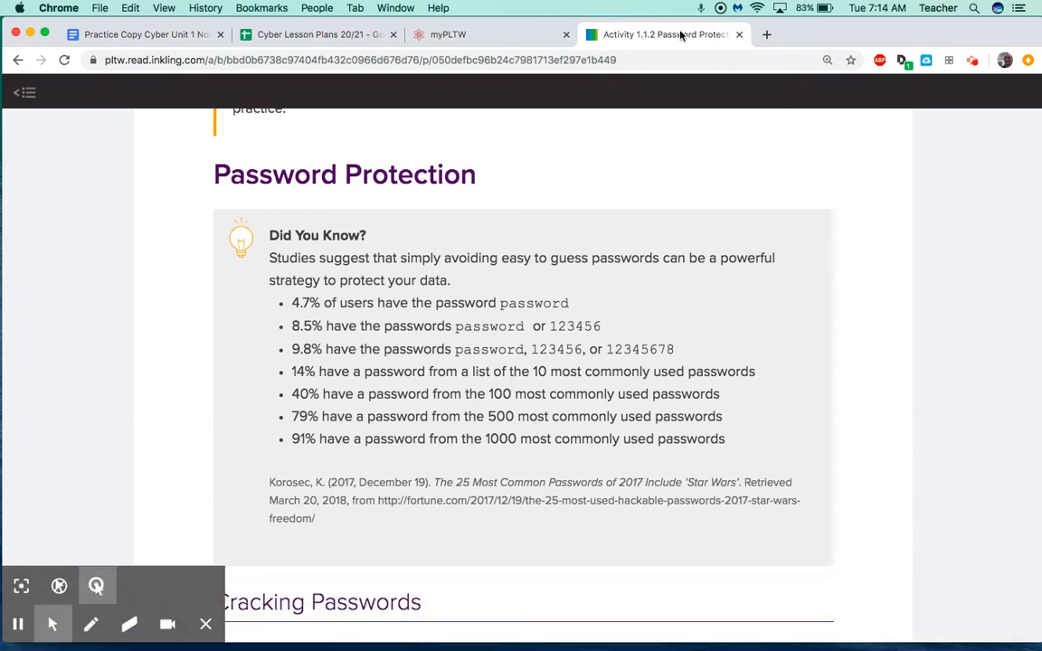
{"action": "left_click_drag", "start_coordinate": [854, 29], "coordinate": [626, 36]}
{"action": "left_click", "coordinate": [159, 35]}
Insert the Did You Know password statistics screenshot on a new line under '#4 - Notebook & Screenshot'.
{"action": "left_click", "coordinate": [198, 401]}
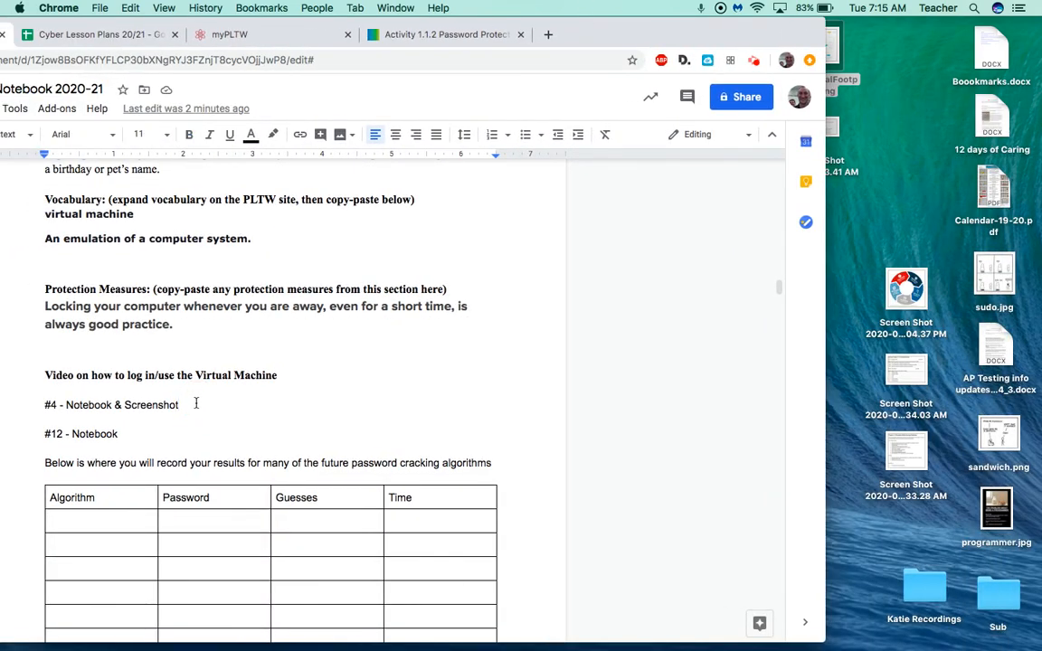
{"action": "key", "text": "Return"}
{"action": "key", "text": "Return"}
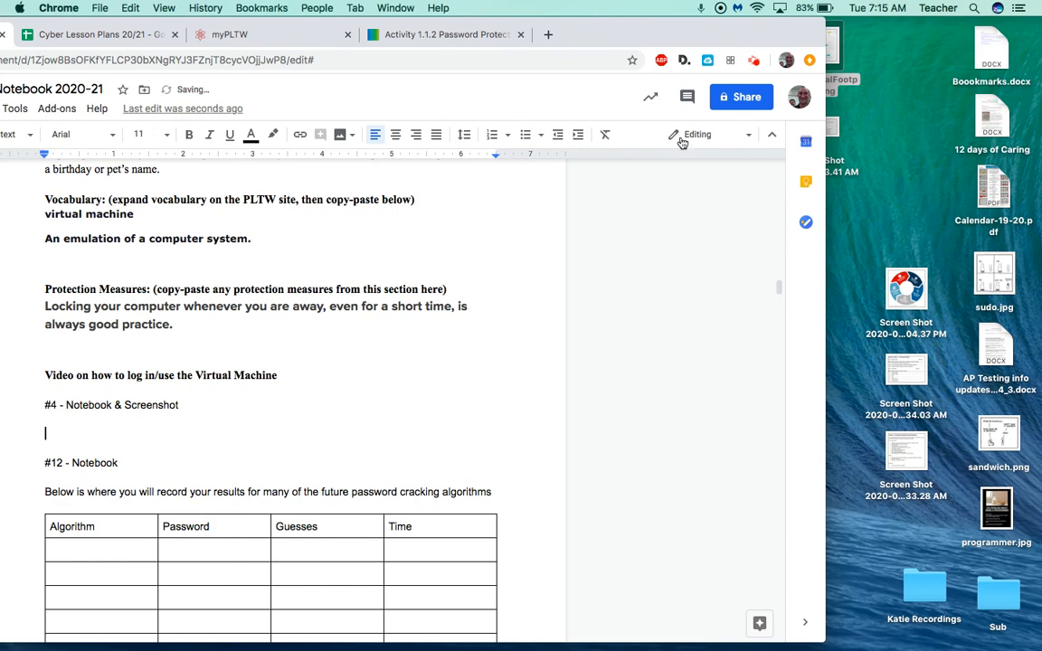
{"action": "left_click_drag", "start_coordinate": [840, 131], "coordinate": [81, 444]}
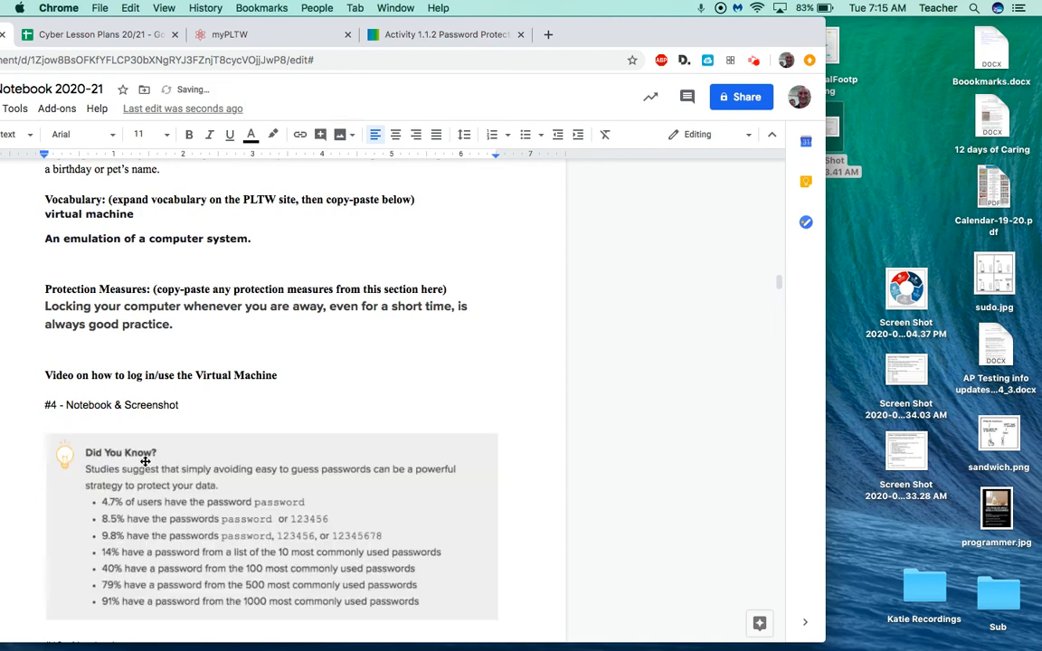
Restore the browser window over the desktop and scroll further down the notebook.
{"action": "left_click_drag", "start_coordinate": [577, 27], "coordinate": [793, 5]}
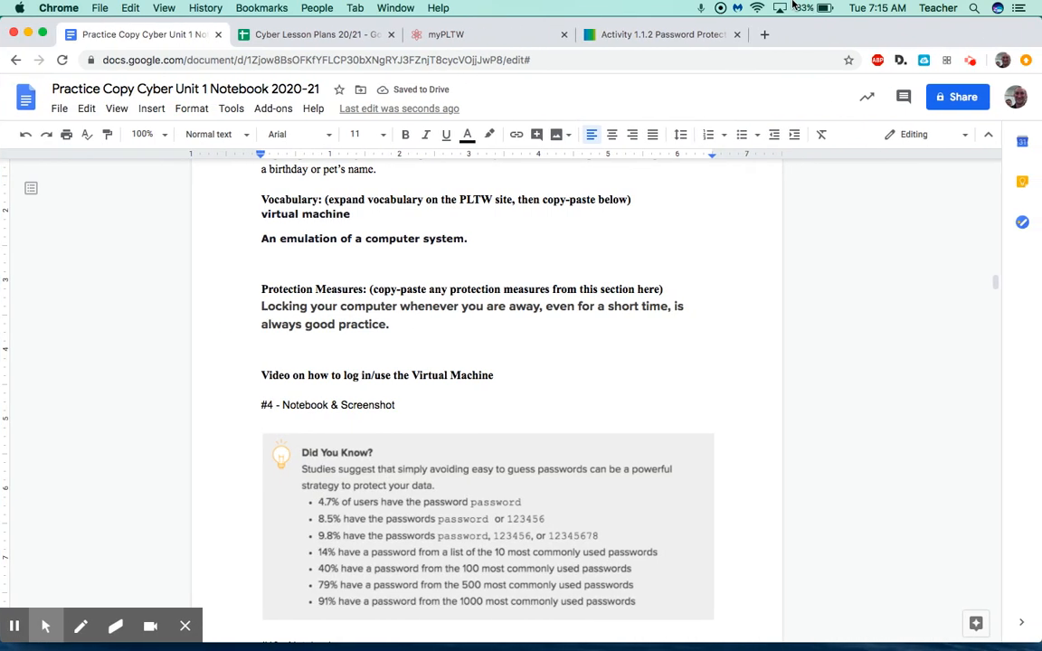
{"action": "scroll", "coordinate": [624, 328], "scroll_direction": "down", "scroll_amount": 3}
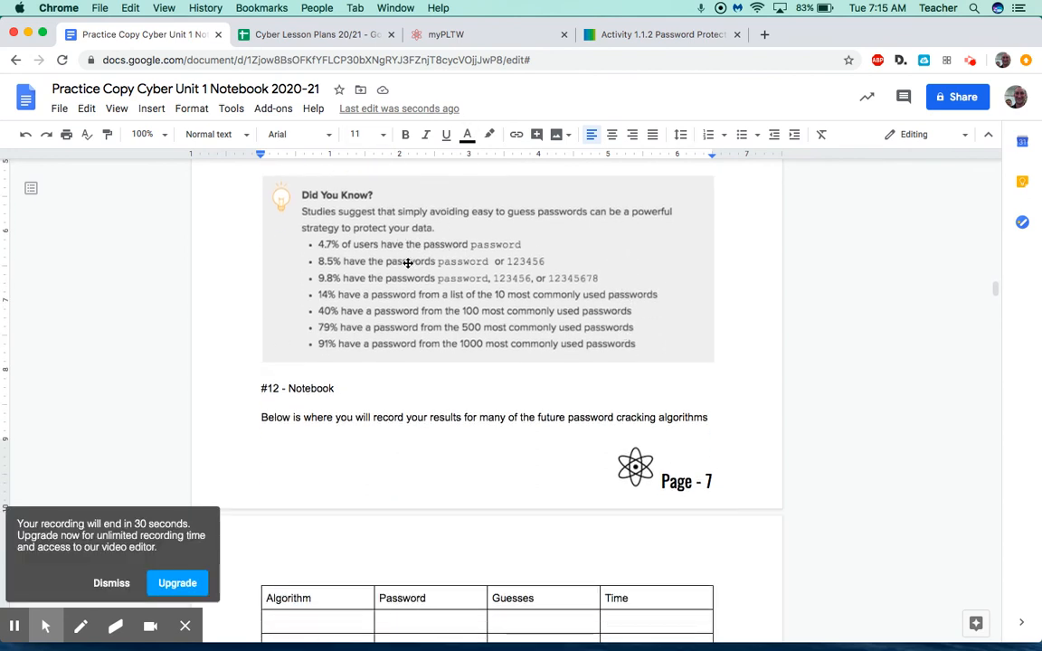
{"action": "left_click", "coordinate": [112, 583]}
{"action": "scroll", "coordinate": [355, 331], "scroll_direction": "down", "scroll_amount": 10}
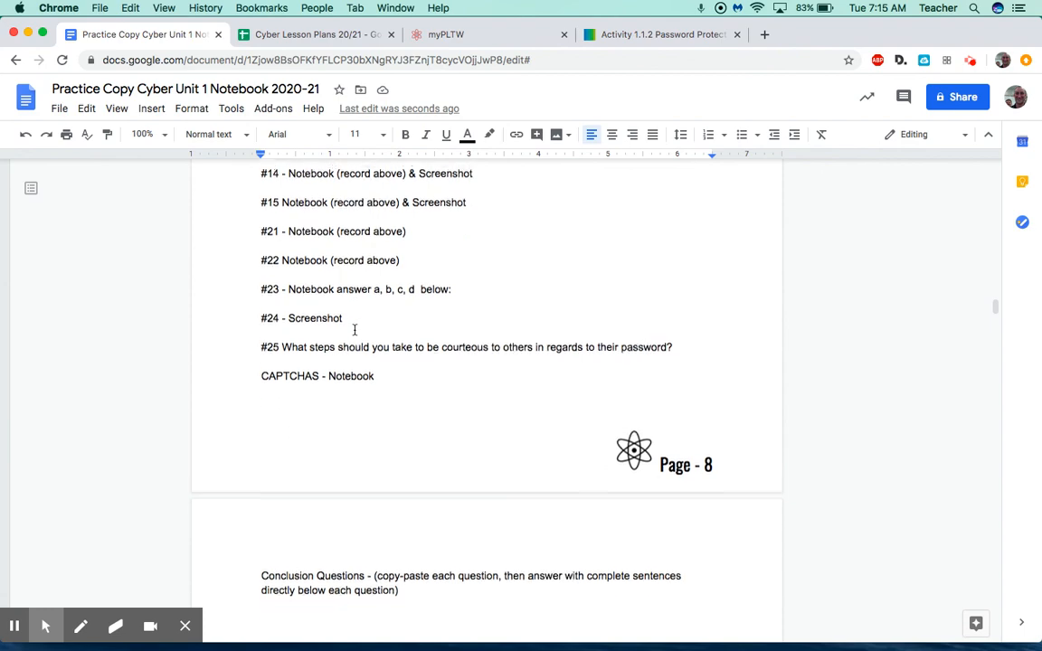
{"action": "scroll", "coordinate": [355, 331], "scroll_direction": "down", "scroll_amount": 5}
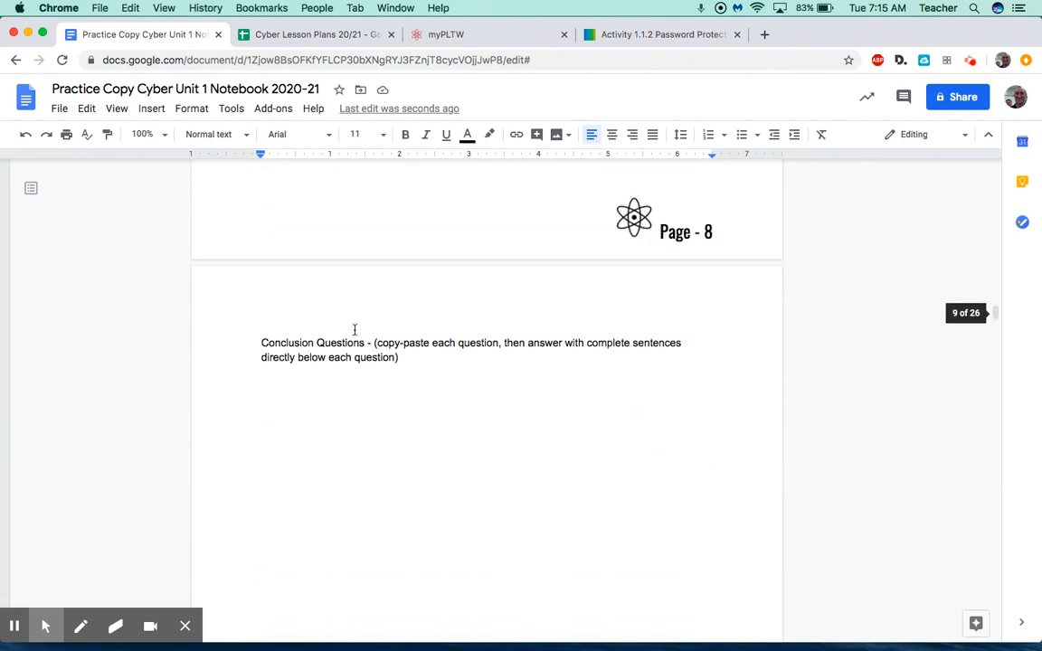
{"action": "scroll", "coordinate": [354, 330], "scroll_direction": "down", "scroll_amount": 1}
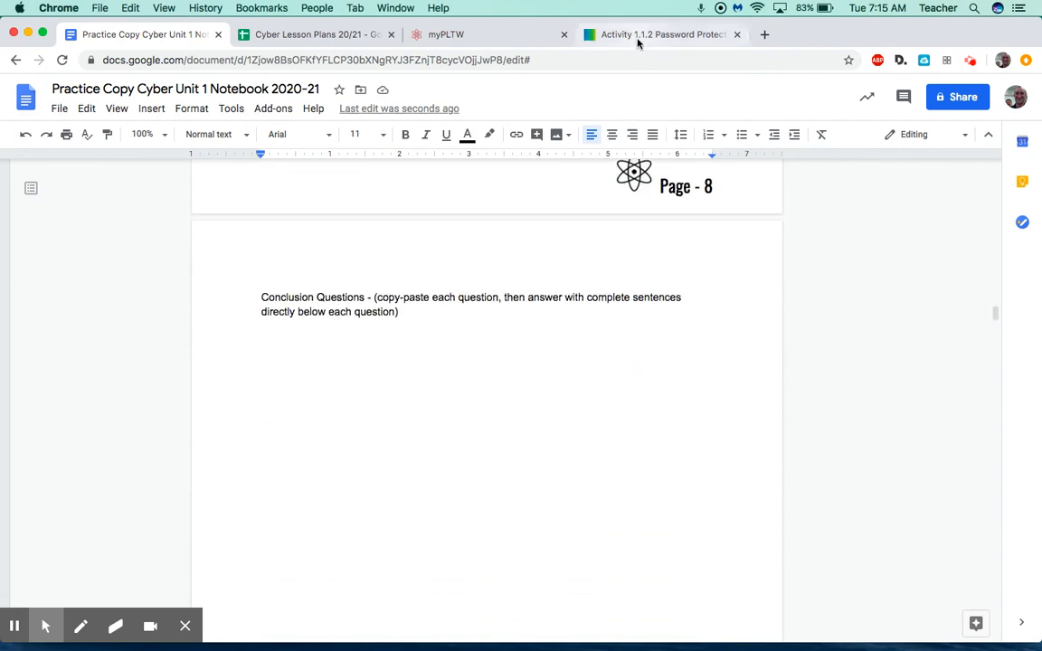
In the PLTW activity's Conclusion section, select question 1 on authorization and authentication with its part a.
{"action": "left_click", "coordinate": [584, 35]}
{"action": "scroll", "coordinate": [443, 336], "scroll_direction": "down", "scroll_amount": 15}
{"action": "scroll", "coordinate": [443, 336], "scroll_direction": "down", "scroll_amount": 20}
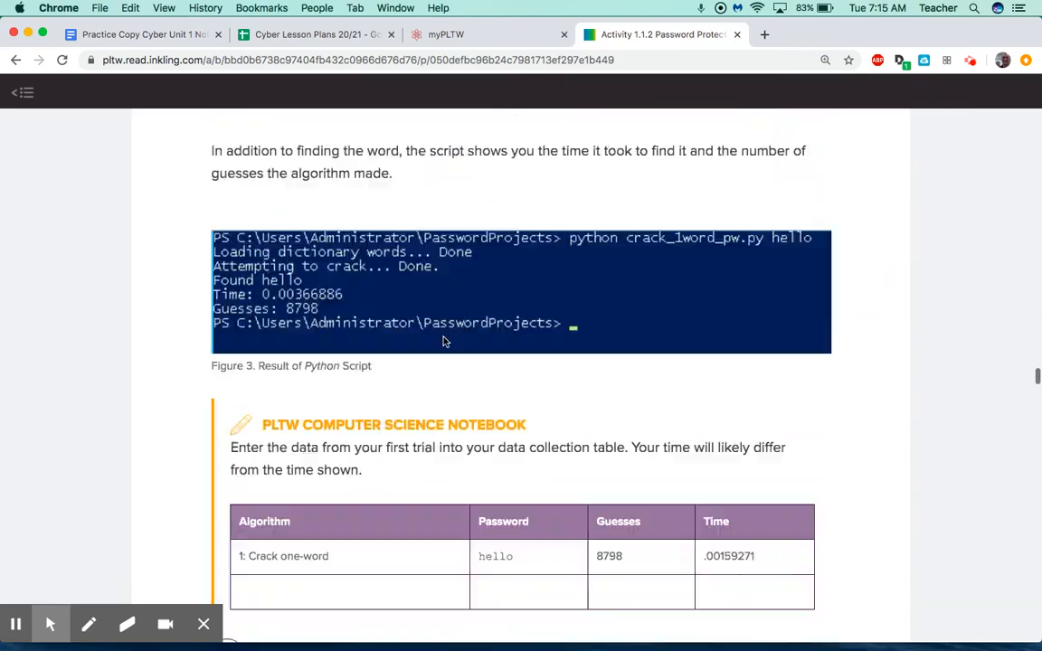
{"action": "scroll", "coordinate": [444, 341], "scroll_direction": "down", "scroll_amount": 15}
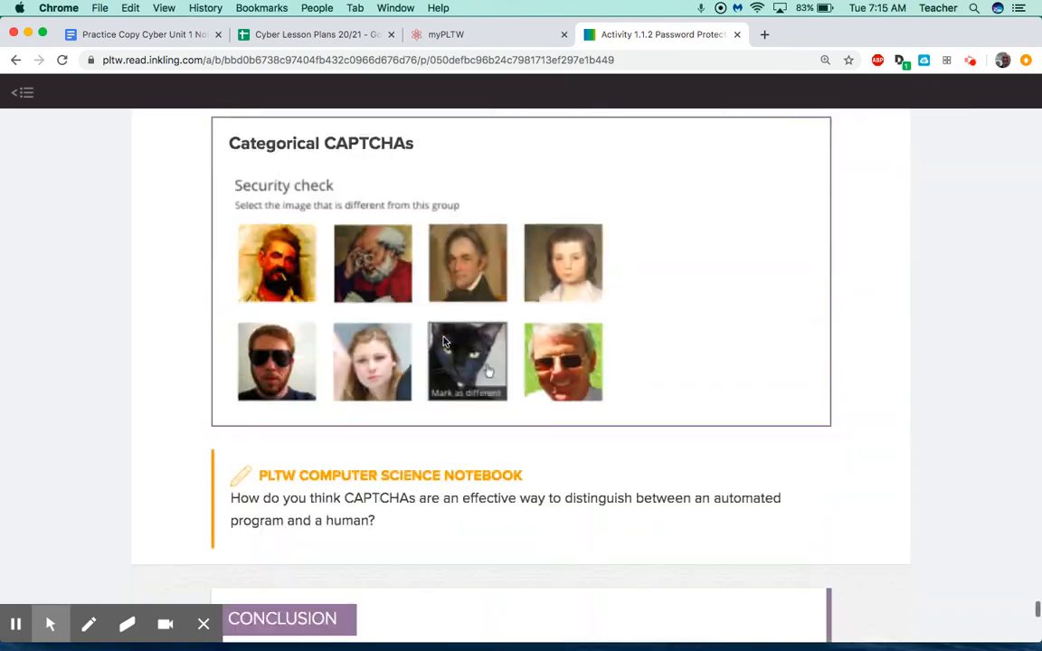
{"action": "scroll", "coordinate": [444, 338], "scroll_direction": "up", "scroll_amount": 3}
{"action": "scroll", "coordinate": [445, 339], "scroll_direction": "up", "scroll_amount": 2}
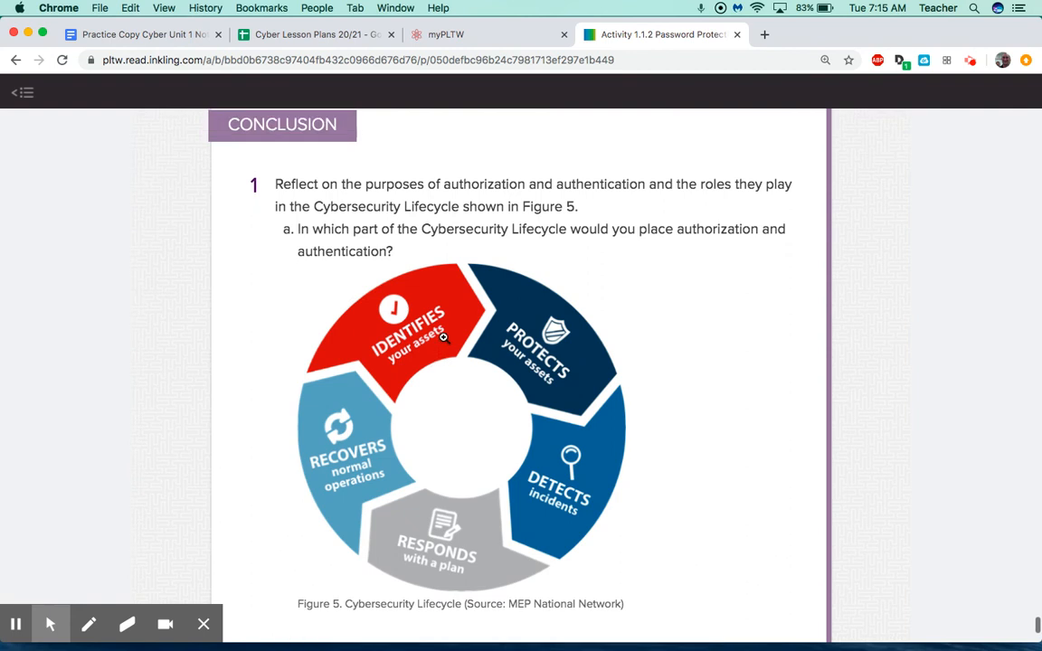
{"action": "left_click_drag", "start_coordinate": [396, 255], "coordinate": [265, 188]}
{"action": "key", "text": "super+c"}
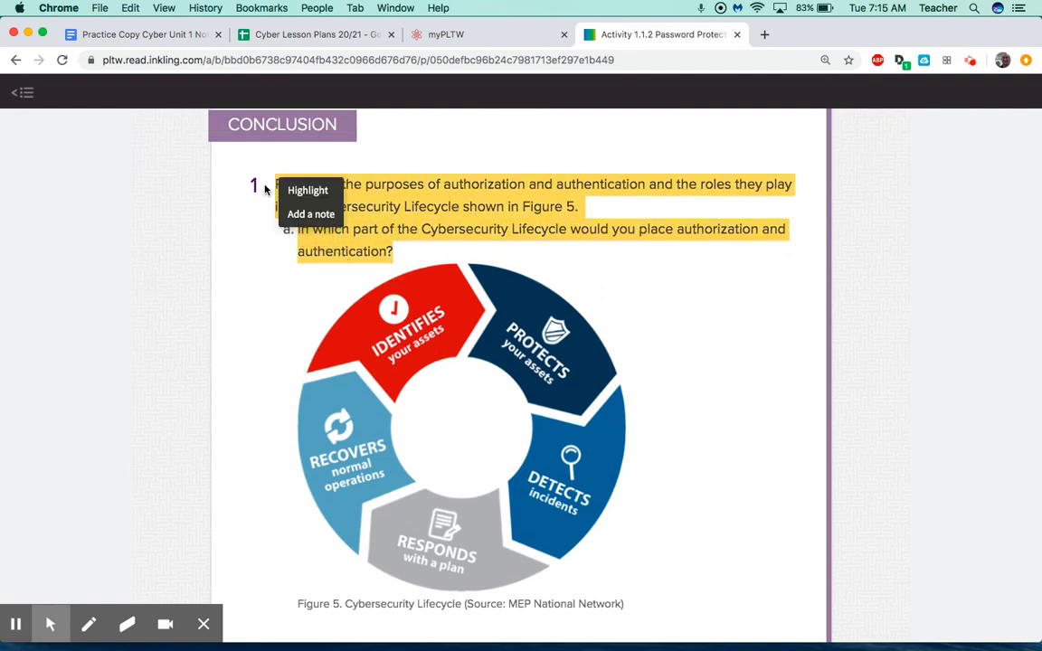
Paste question 1 and part a beneath the Conclusion Questions instructions on Page 8.
{"action": "left_click", "coordinate": [161, 34]}
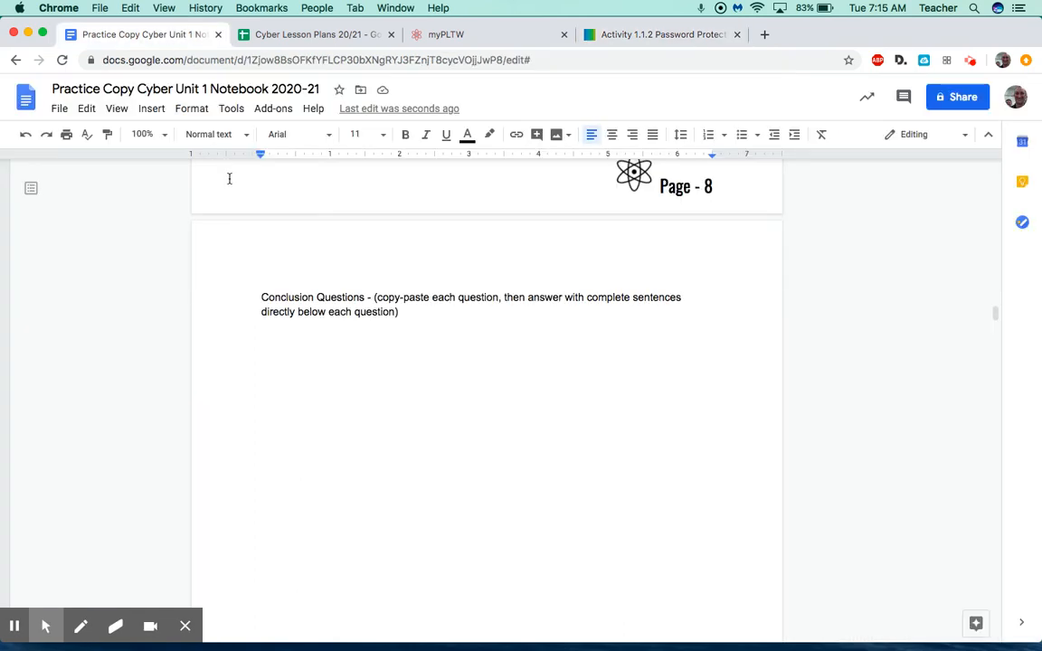
{"action": "left_click", "coordinate": [386, 330]}
{"action": "key", "text": "super+v"}
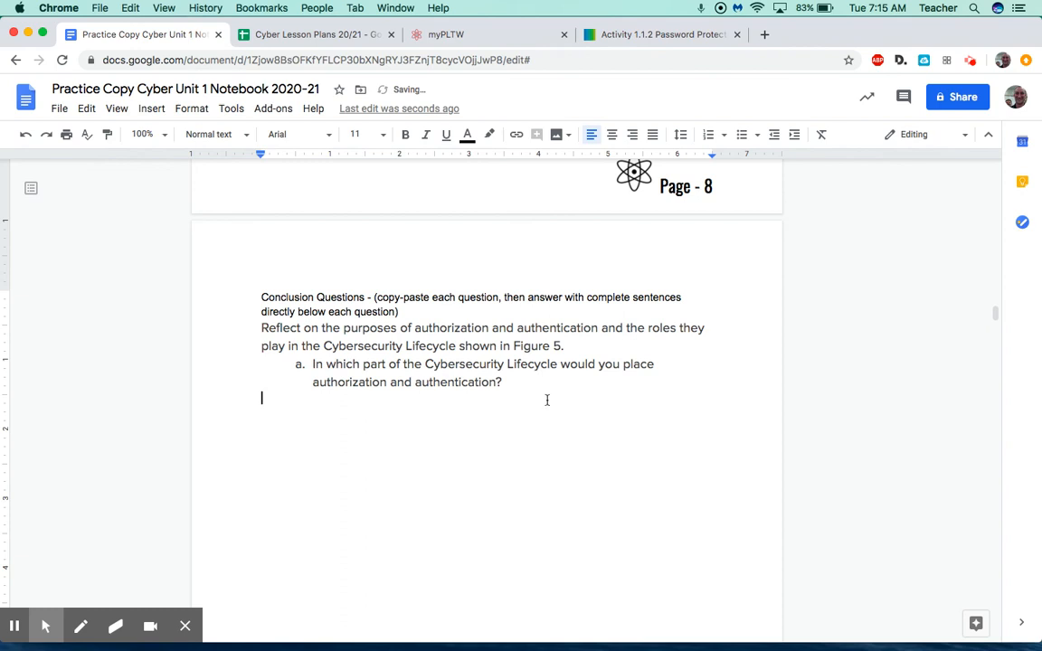
{"action": "left_click", "coordinate": [534, 393]}
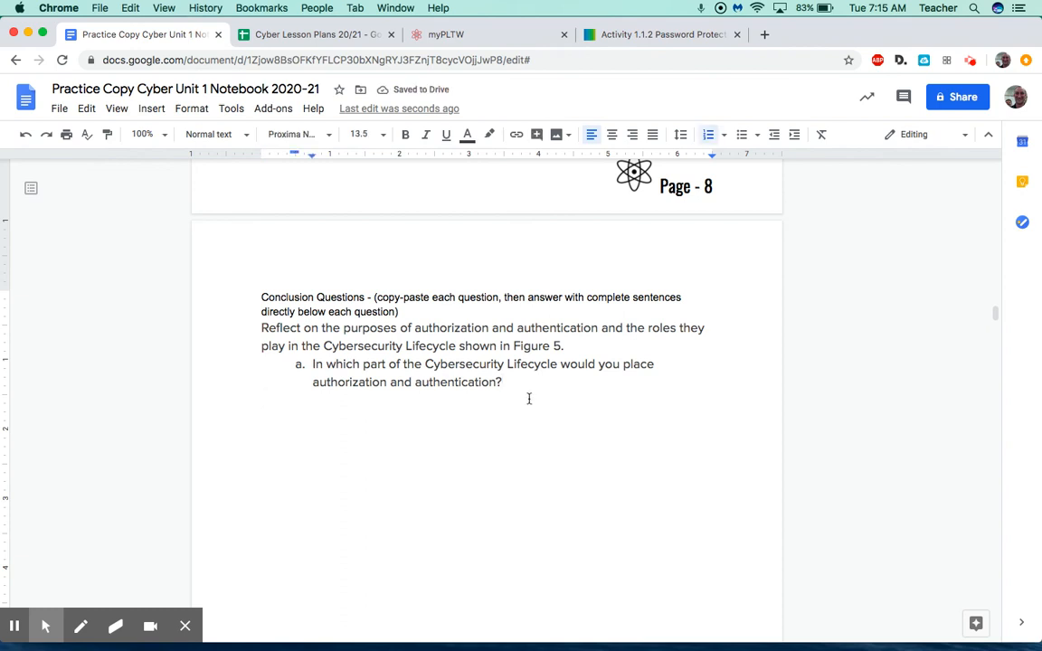